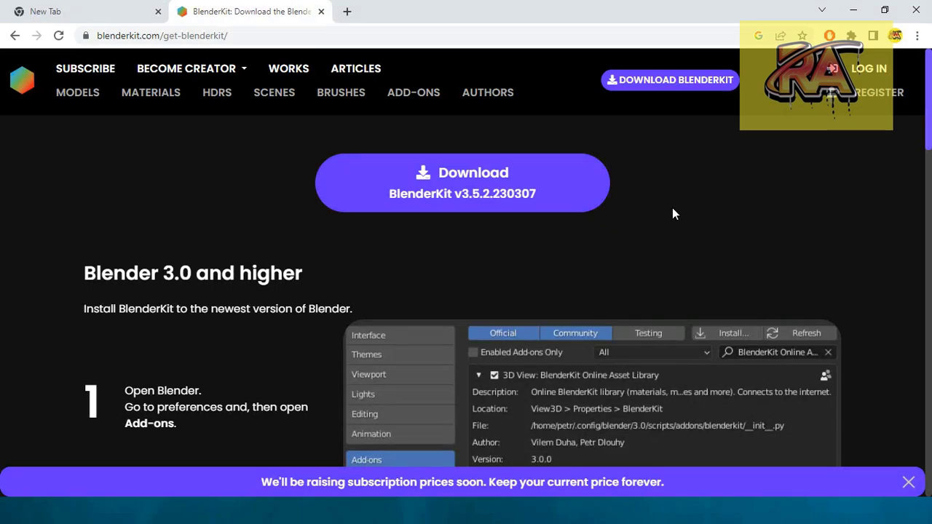
Start the BlenderKit v3.5.2.230307 zip download in Internet Download Manager and minimize its progress window.
scroll(660, 220, down, 2)
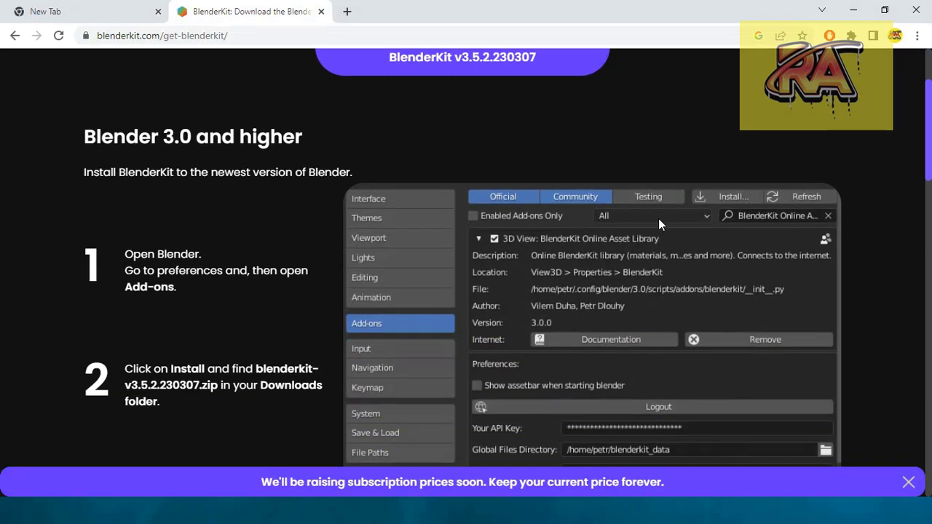
scroll(659, 218, down, 1)
scroll(659, 218, down, 1)
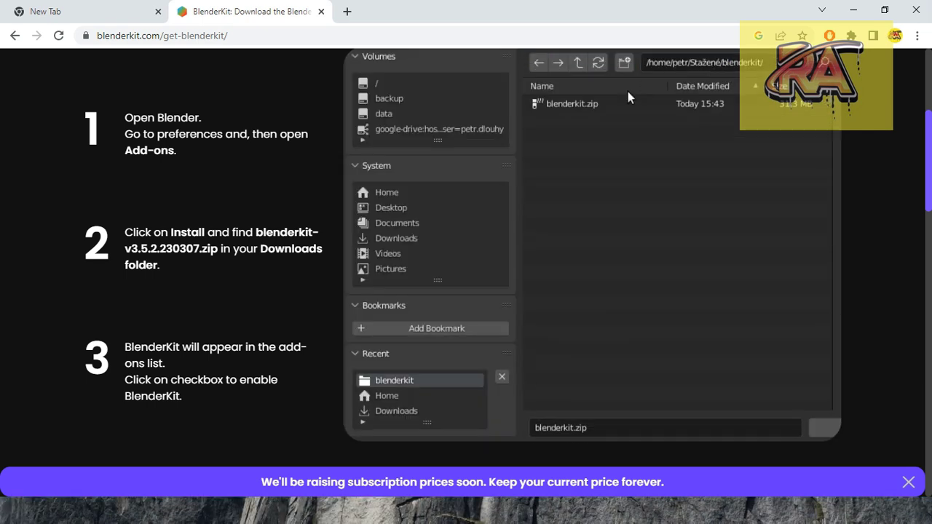
scroll(658, 224, down, 1)
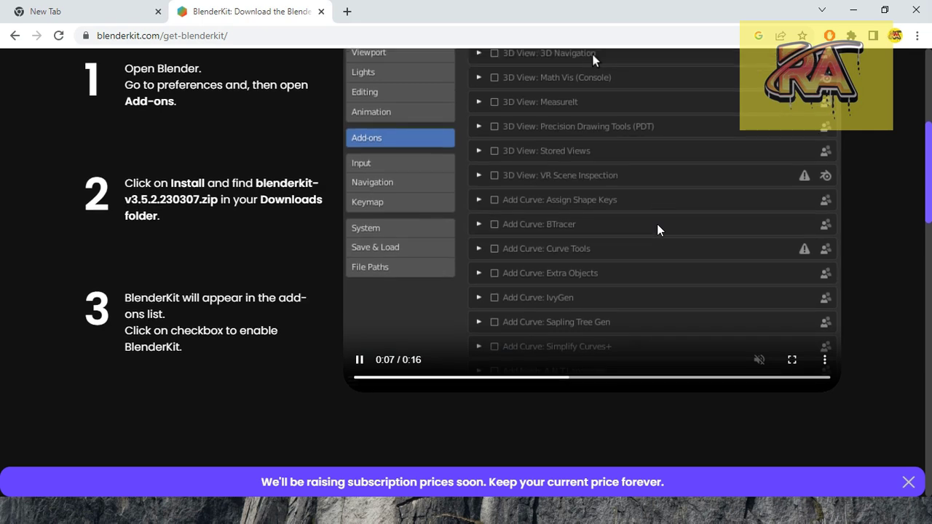
scroll(658, 225, down, 1)
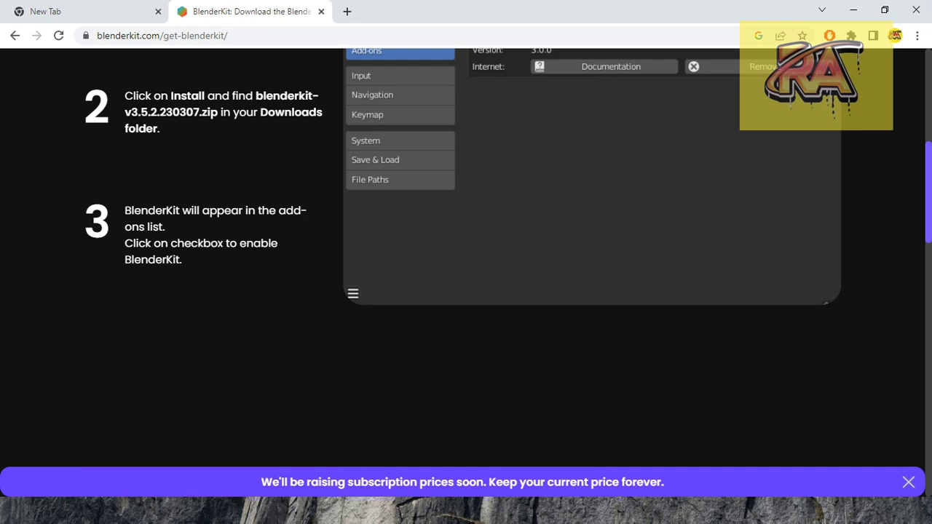
scroll(656, 227, down, 1)
scroll(656, 227, down, 2)
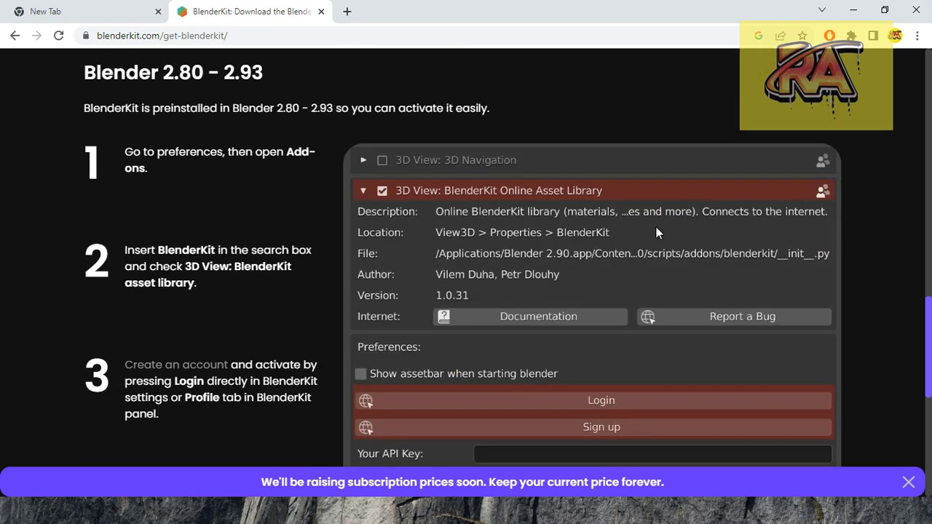
scroll(656, 233, down, 2)
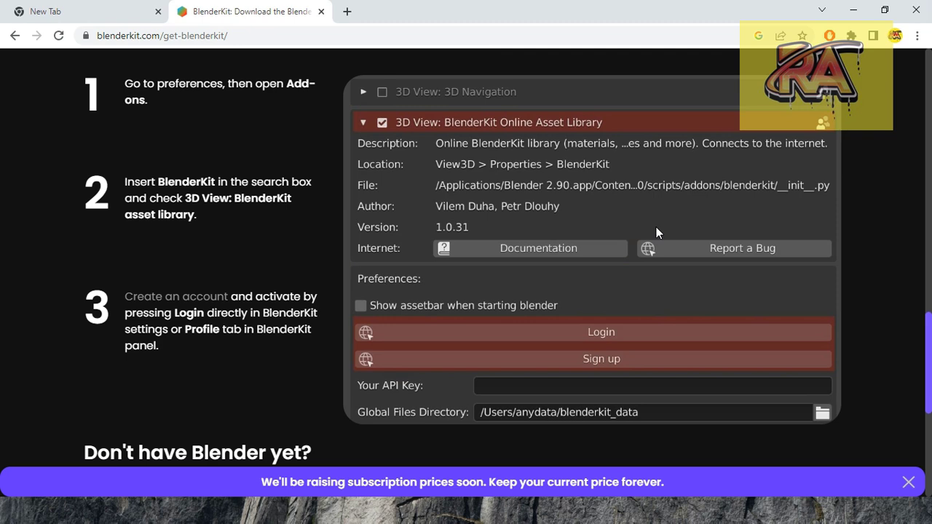
scroll(656, 232, down, 2)
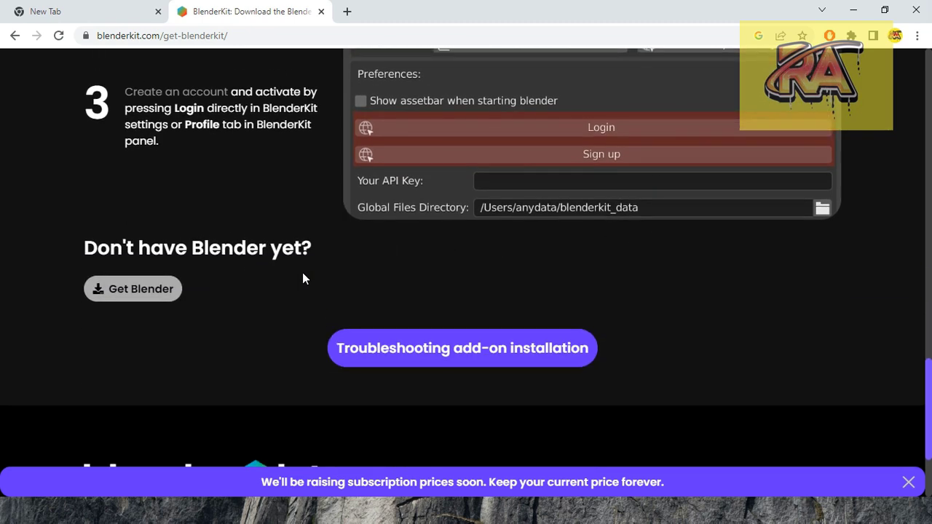
scroll(303, 275, down, 2)
scroll(305, 275, up, 5)
scroll(305, 273, up, 8)
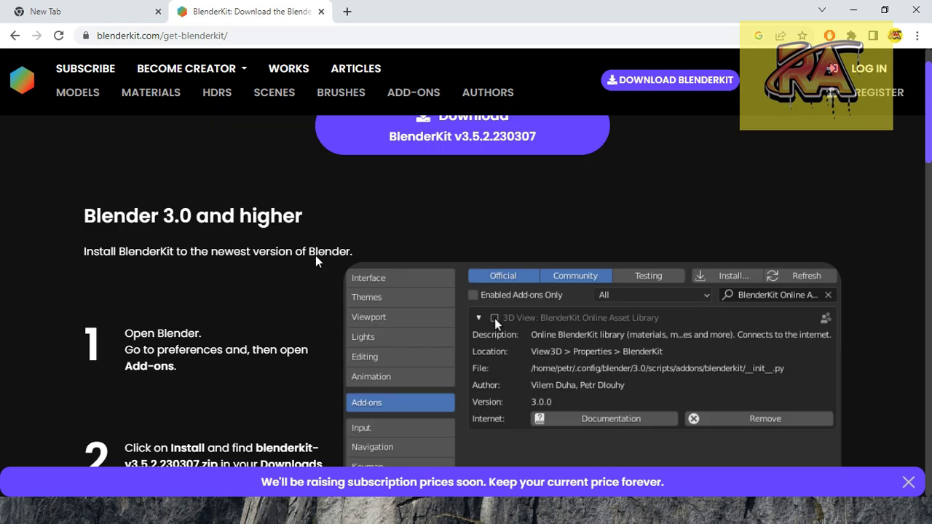
scroll(315, 256, up, 2)
click(483, 193)
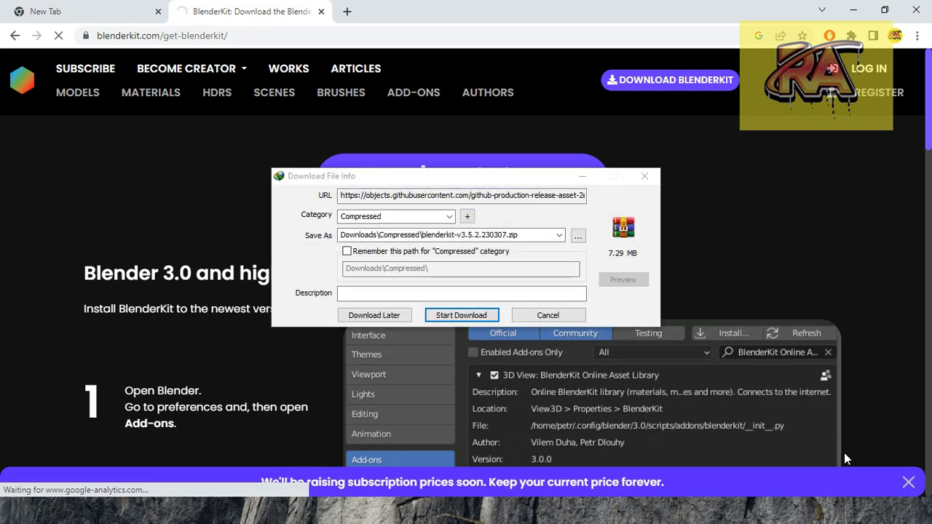
click(461, 314)
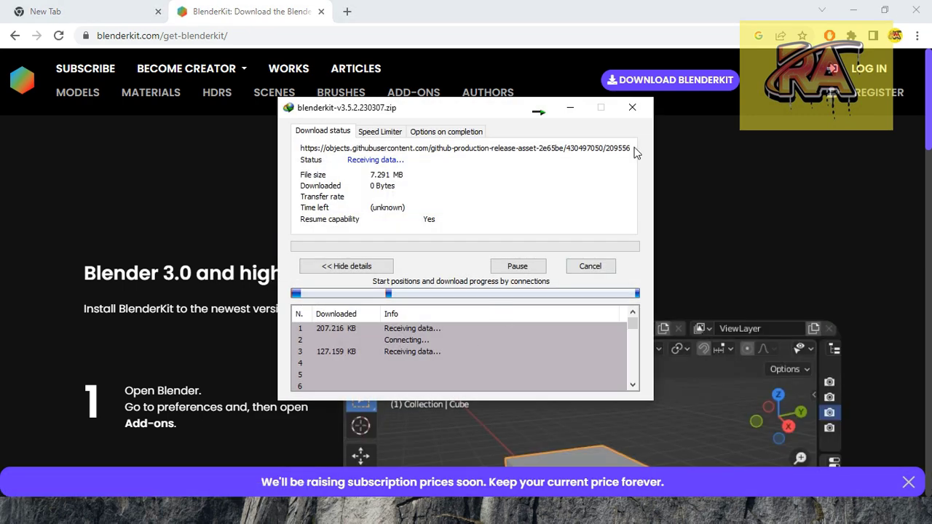
click(572, 110)
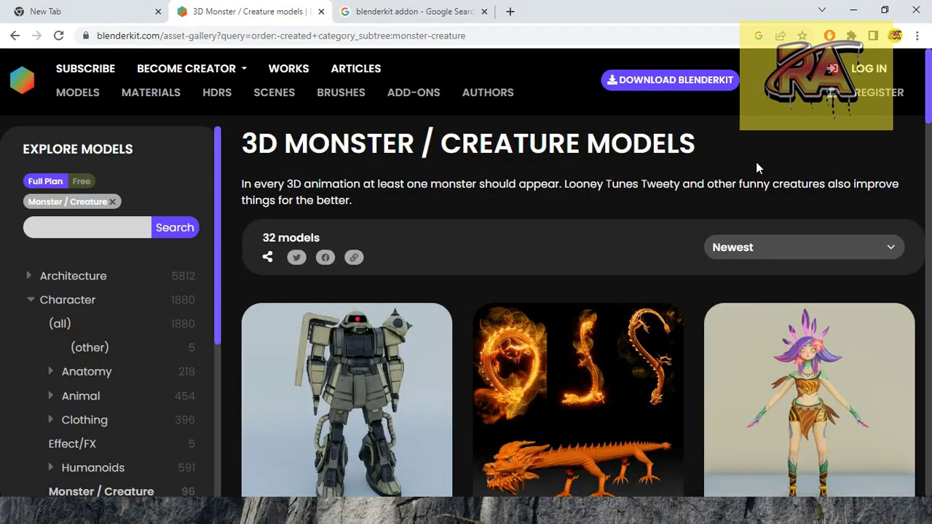
Browse down the Monster/Creature gallery, then expand the Animal category in the sidebar.
scroll(758, 171, down, 2)
scroll(757, 176, down, 3)
scroll(758, 176, down, 5)
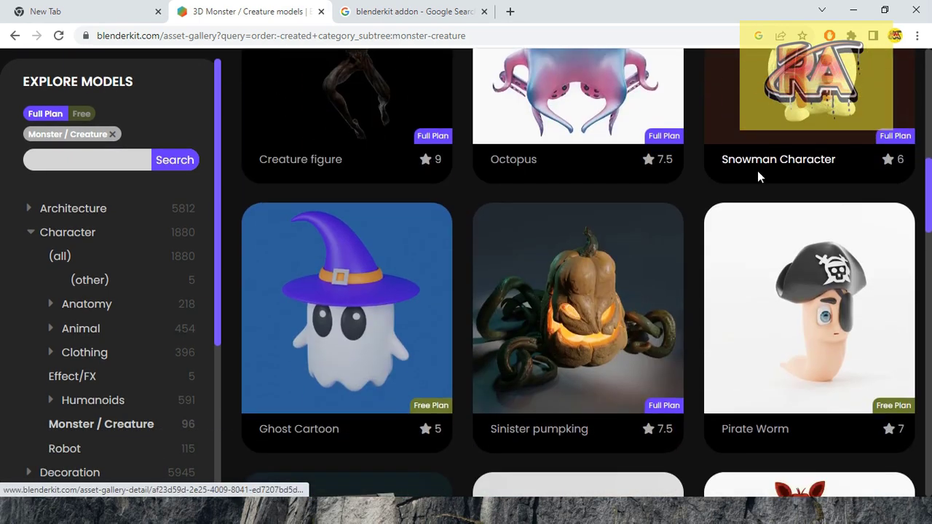
scroll(760, 178, down, 2)
scroll(759, 178, down, 3)
scroll(760, 178, down, 1)
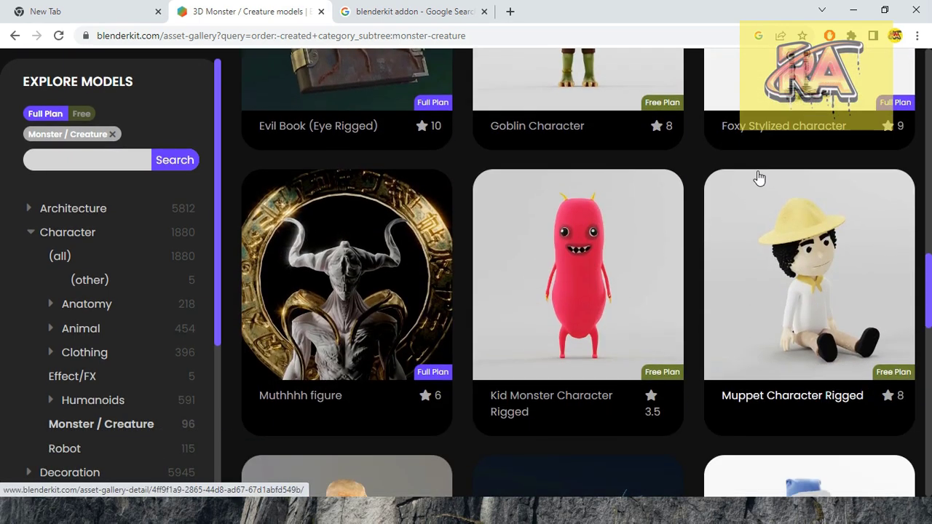
scroll(759, 178, down, 2)
scroll(760, 178, down, 1)
scroll(760, 178, down, 1)
scroll(760, 178, down, 1)
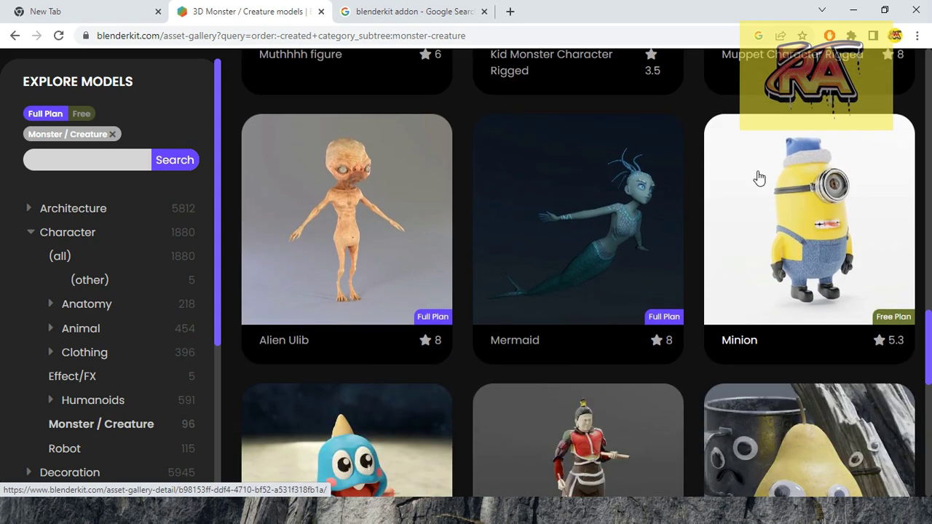
scroll(760, 178, down, 1)
scroll(760, 177, down, 2)
scroll(760, 178, down, 1)
scroll(760, 178, down, 1)
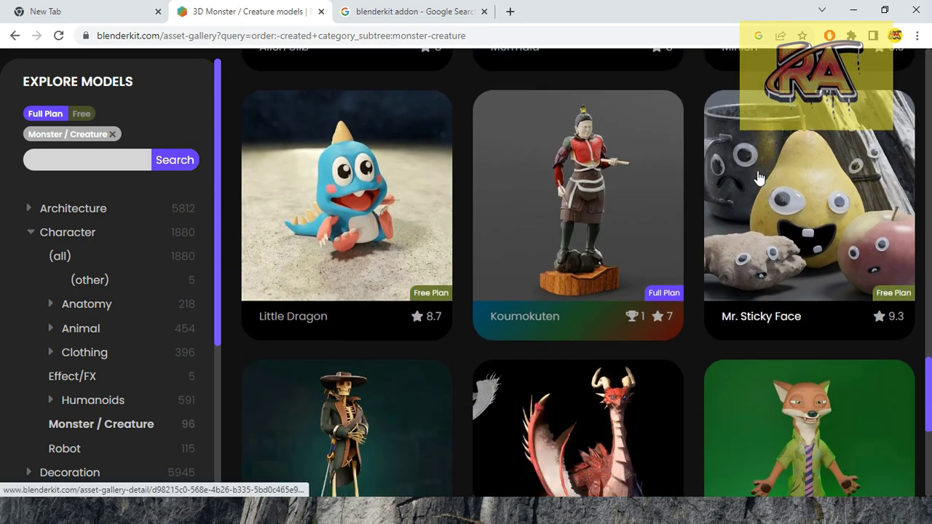
scroll(760, 177, down, 1)
scroll(759, 178, down, 2)
scroll(760, 178, down, 1)
scroll(760, 178, down, 1)
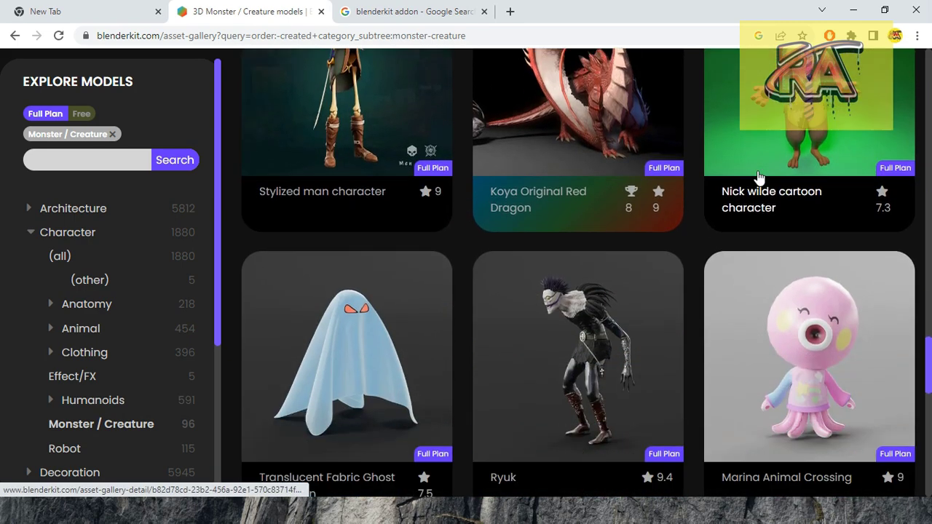
scroll(760, 178, down, 1)
scroll(758, 172, down, 3)
scroll(759, 172, down, 2)
scroll(758, 171, down, 2)
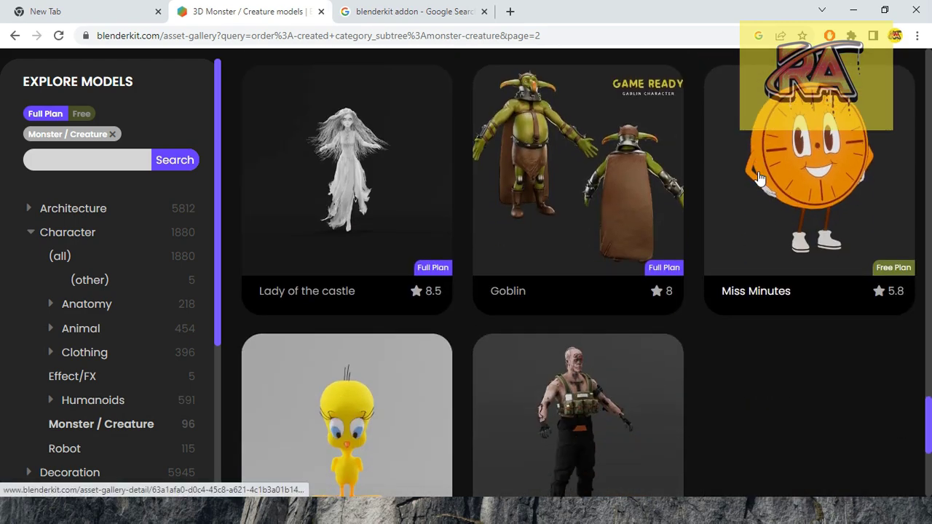
scroll(758, 172, down, 2)
scroll(758, 178, down, 3)
scroll(758, 177, up, 4)
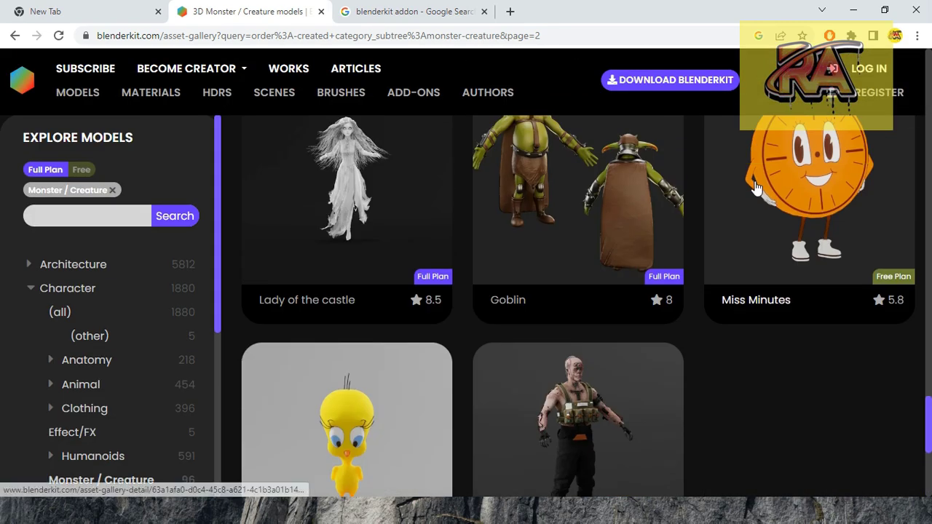
scroll(399, 182, up, 2)
click(100, 383)
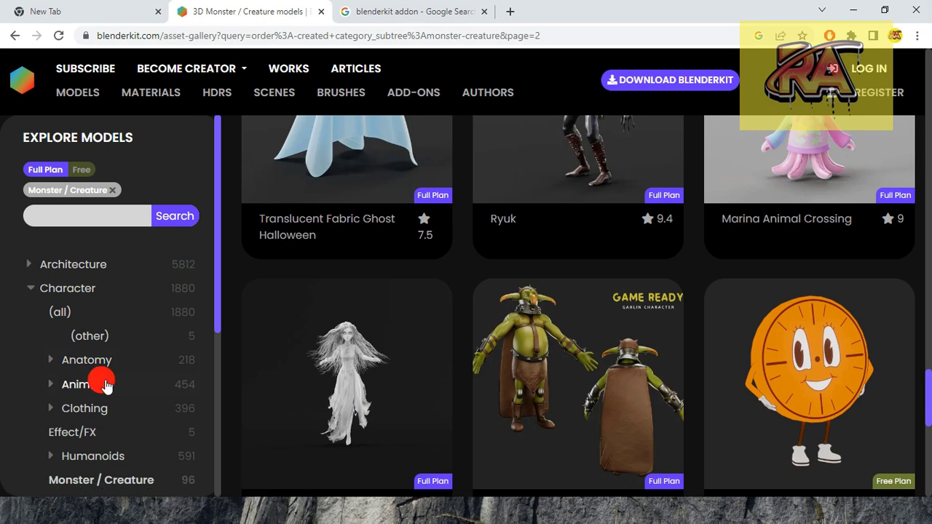
Show all 113 Animal models and browse the grid down to the Dinosaur model.
click(84, 409)
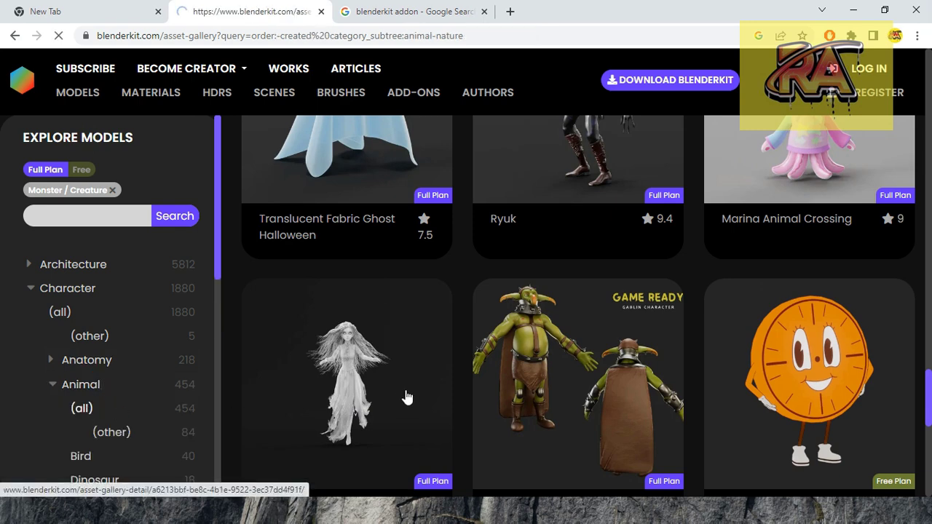
scroll(510, 354, down, 1)
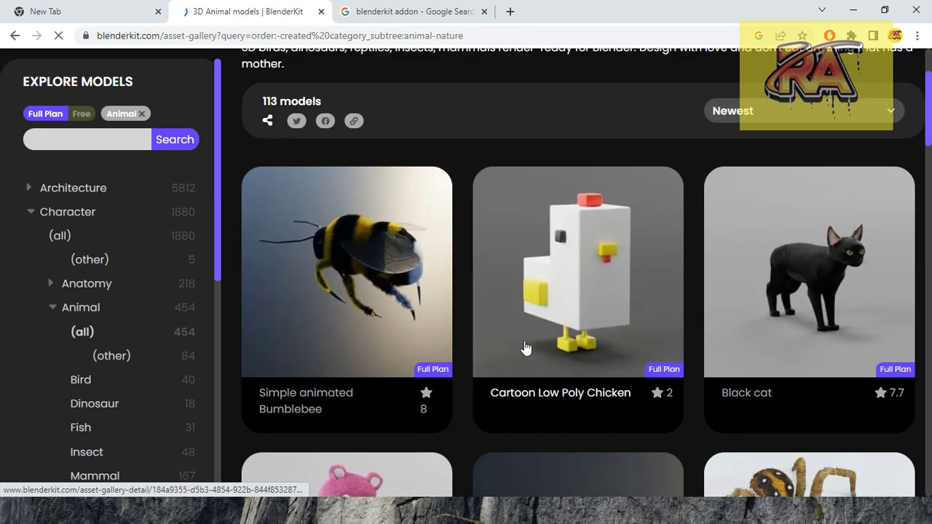
scroll(526, 348, down, 1)
scroll(526, 349, down, 1)
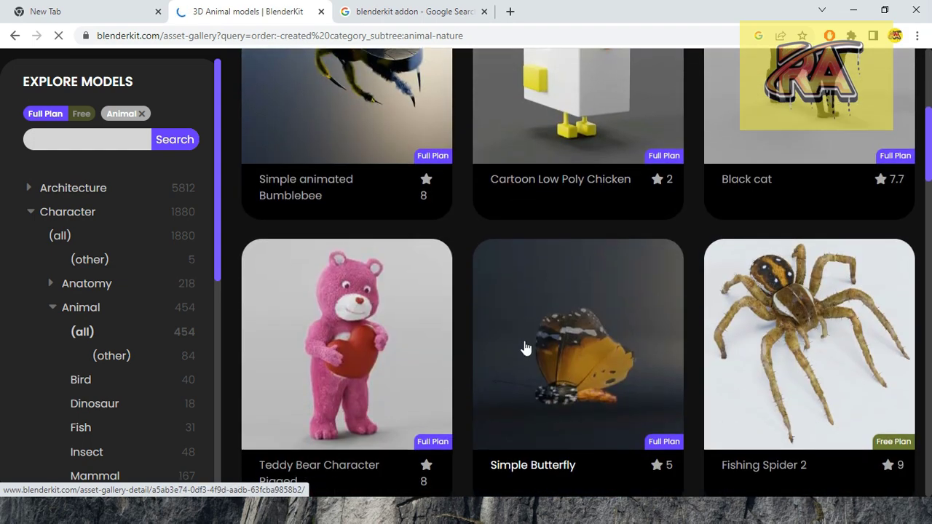
scroll(526, 348, down, 3)
scroll(524, 342, down, 3)
scroll(524, 341, down, 6)
scroll(524, 341, down, 4)
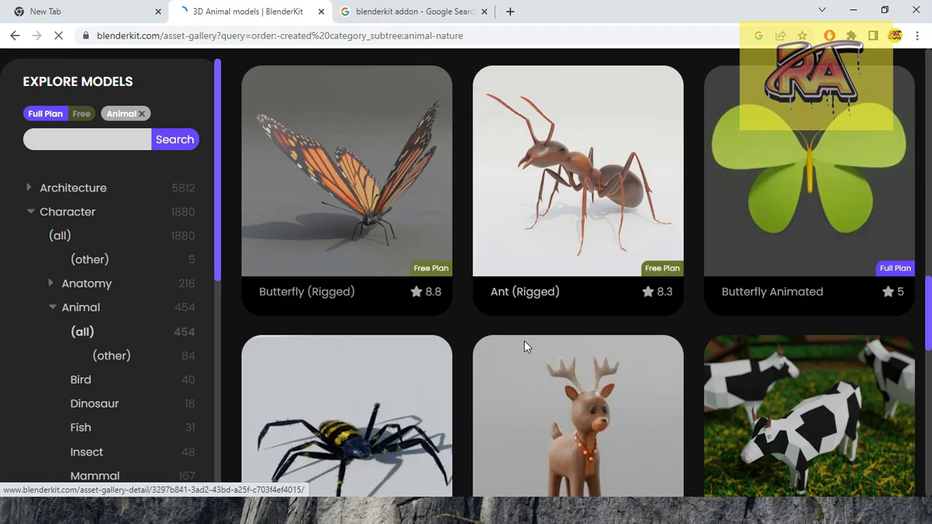
scroll(525, 340, down, 4)
scroll(525, 341, down, 1)
scroll(525, 341, down, 1)
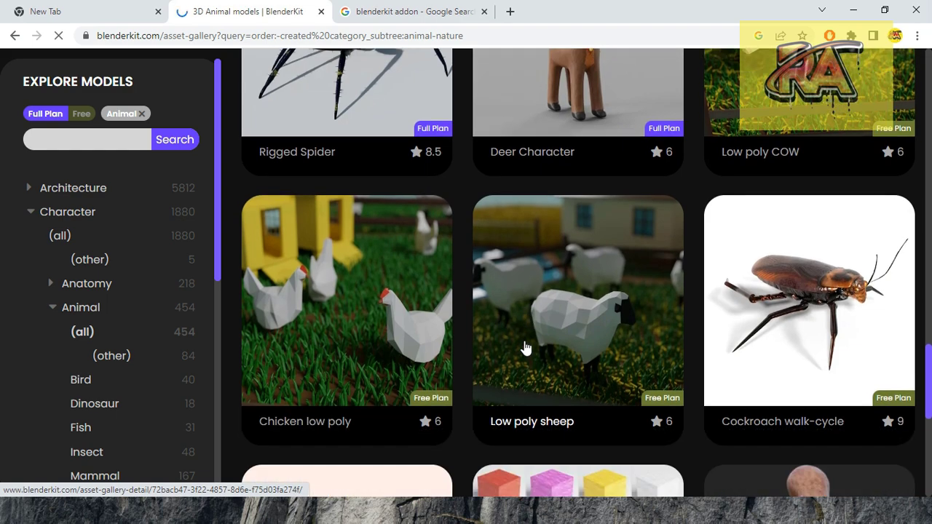
scroll(524, 341, down, 3)
scroll(396, 353, down, 1)
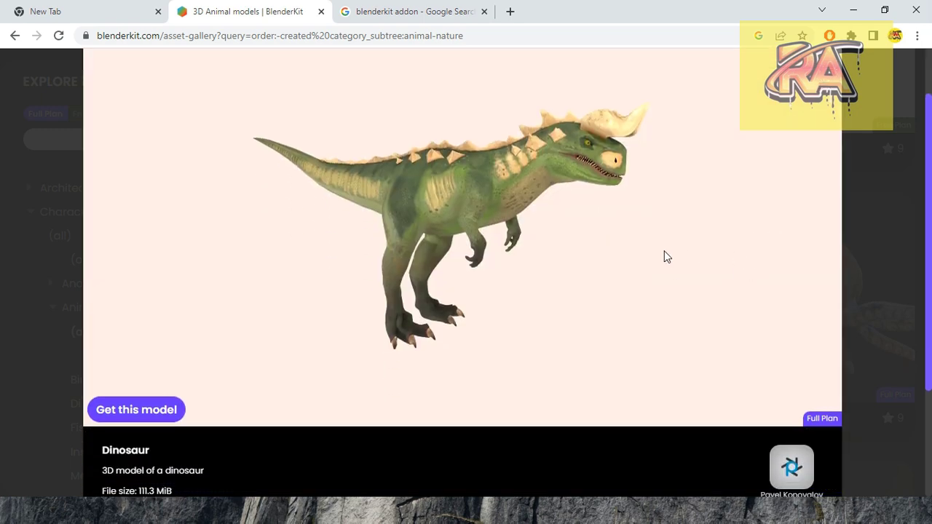
Close the Dinosaur preview and browse further down the Animal gallery.
click(829, 86)
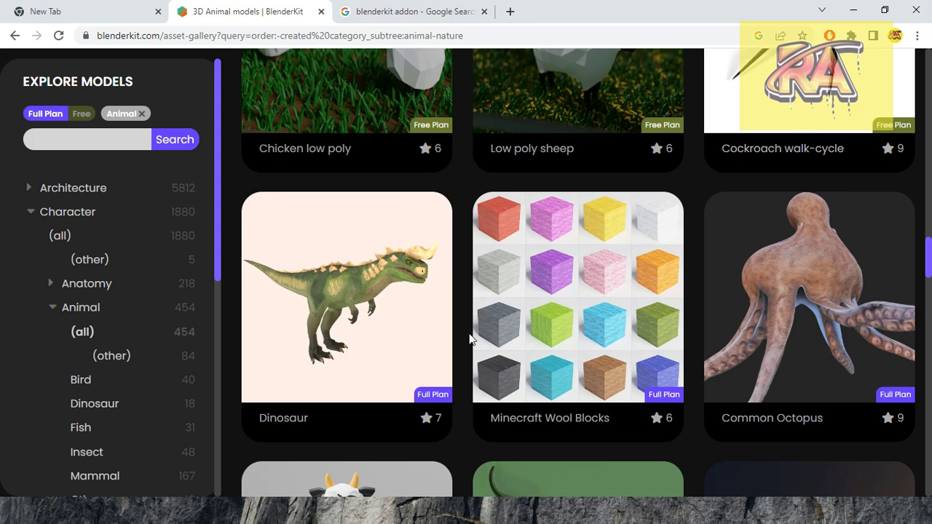
scroll(438, 343, down, 3)
scroll(389, 343, down, 3)
scroll(389, 343, down, 4)
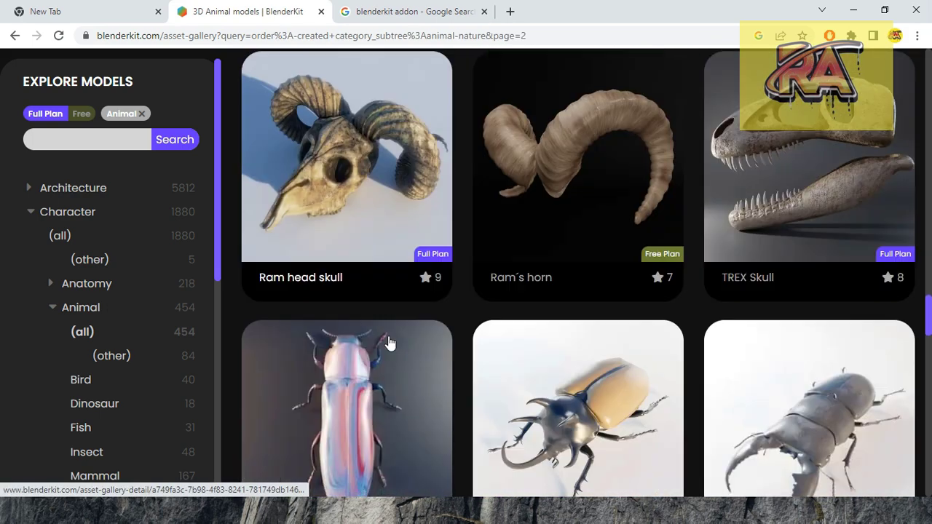
scroll(389, 343, down, 3)
scroll(397, 341, down, 2)
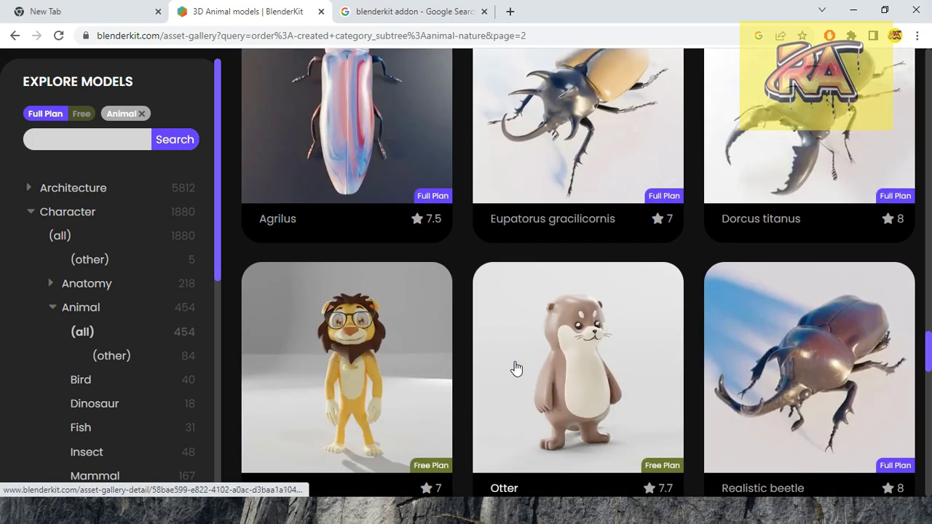
Look over the Terna lion mascot model preview, then close it.
click(419, 364)
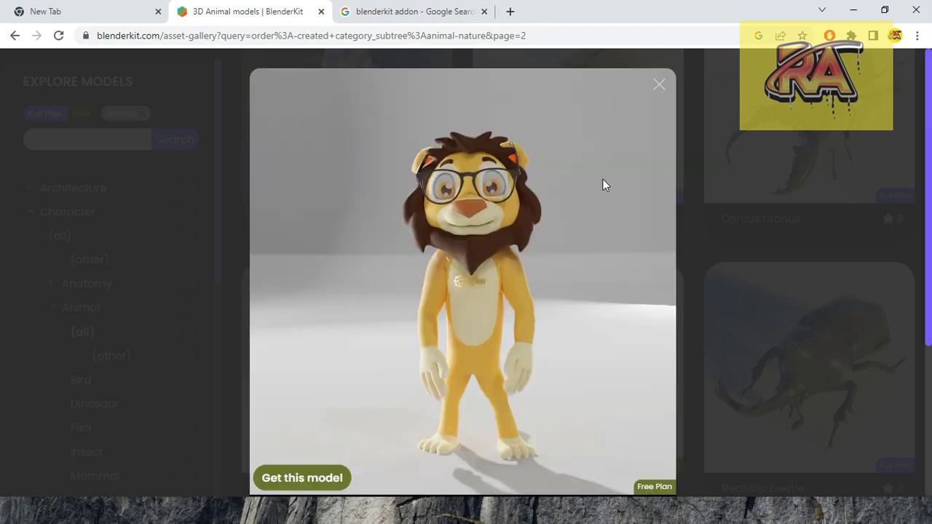
scroll(577, 235, down, 3)
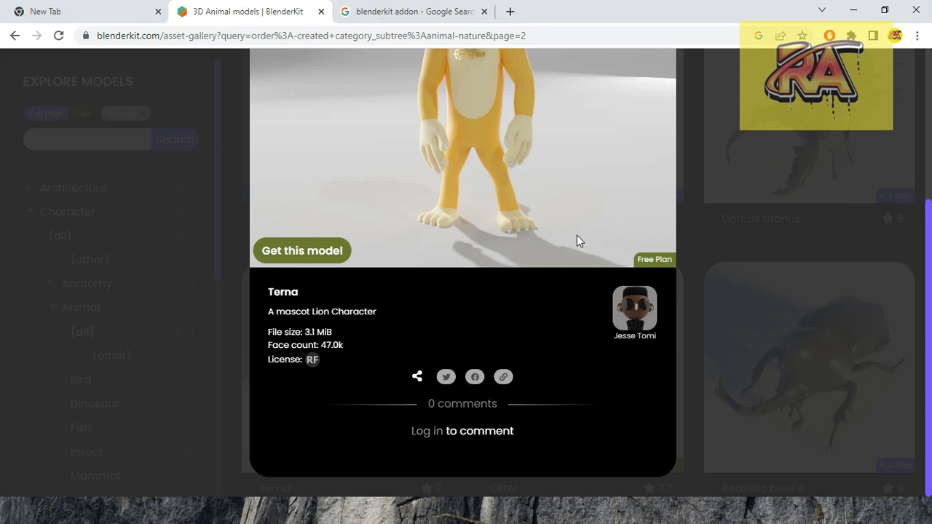
scroll(577, 235, up, 3)
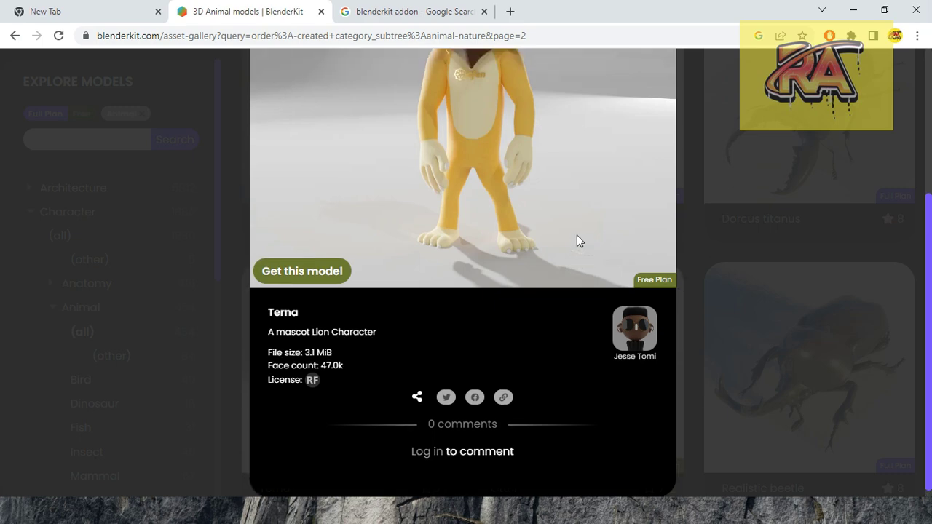
click(666, 89)
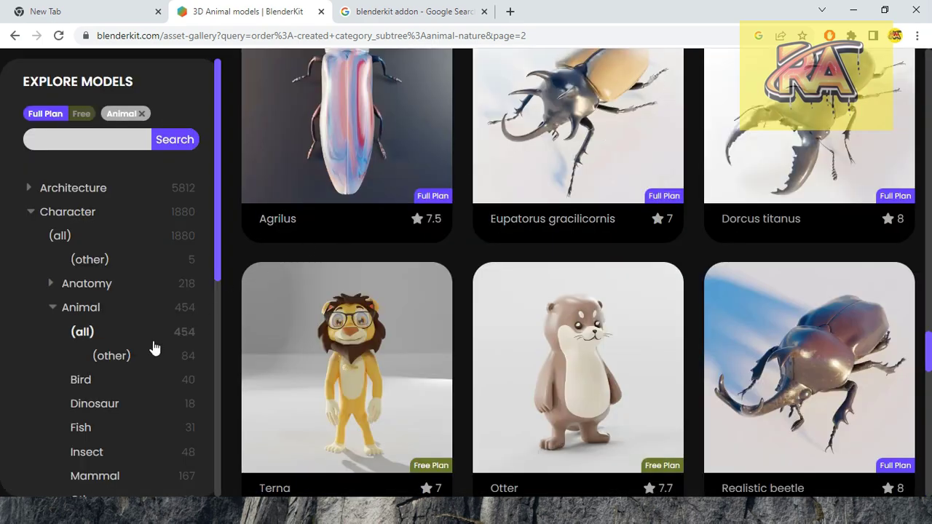
scroll(128, 350, down, 5)
scroll(122, 350, down, 2)
scroll(100, 354, down, 1)
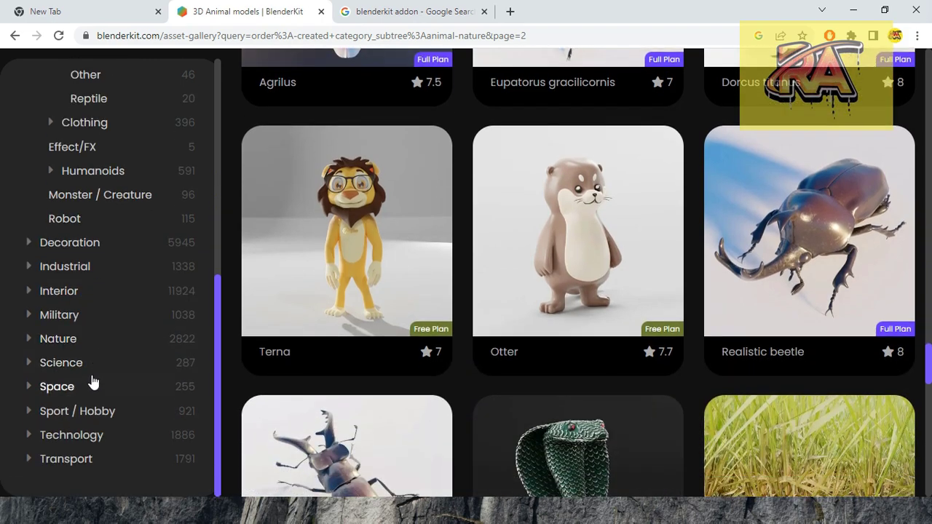
scroll(92, 381, down, 5)
scroll(495, 345, down, 5)
scroll(454, 358, up, 1)
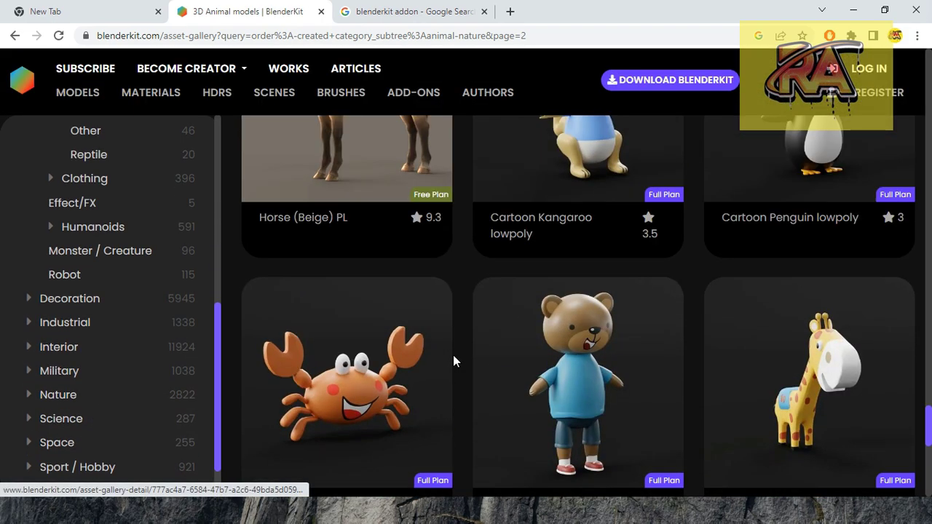
scroll(454, 357, down, 1)
scroll(454, 358, down, 5)
scroll(398, 310, down, 1)
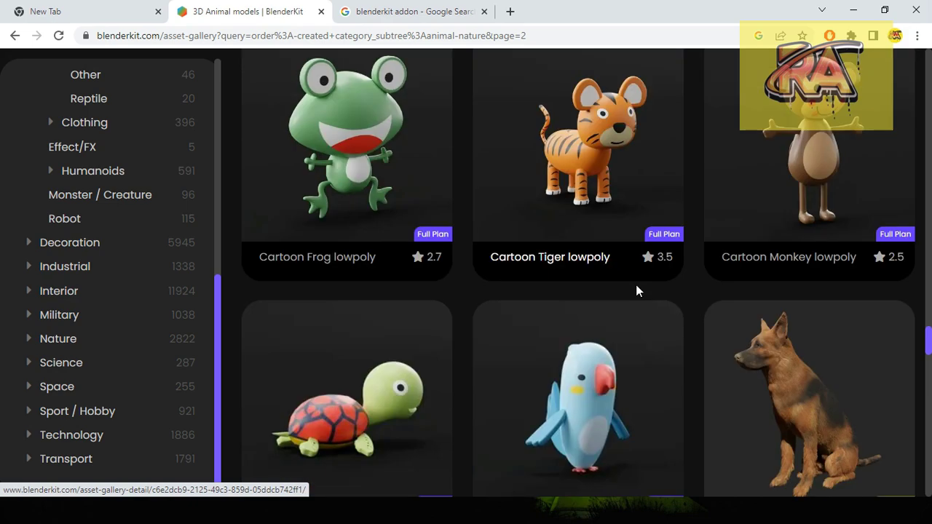
scroll(639, 291, down, 2)
scroll(624, 302, down, 2)
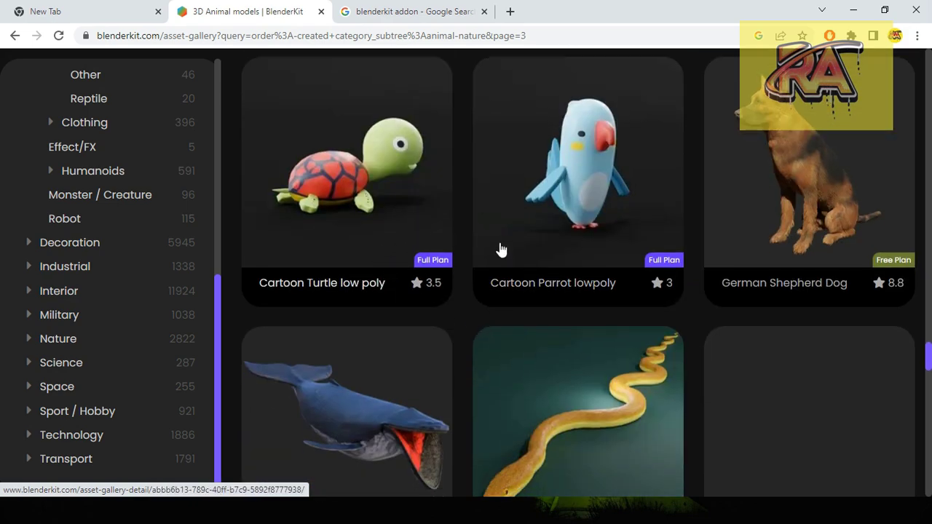
scroll(574, 298, down, 4)
scroll(634, 313, up, 6)
scroll(634, 312, up, 5)
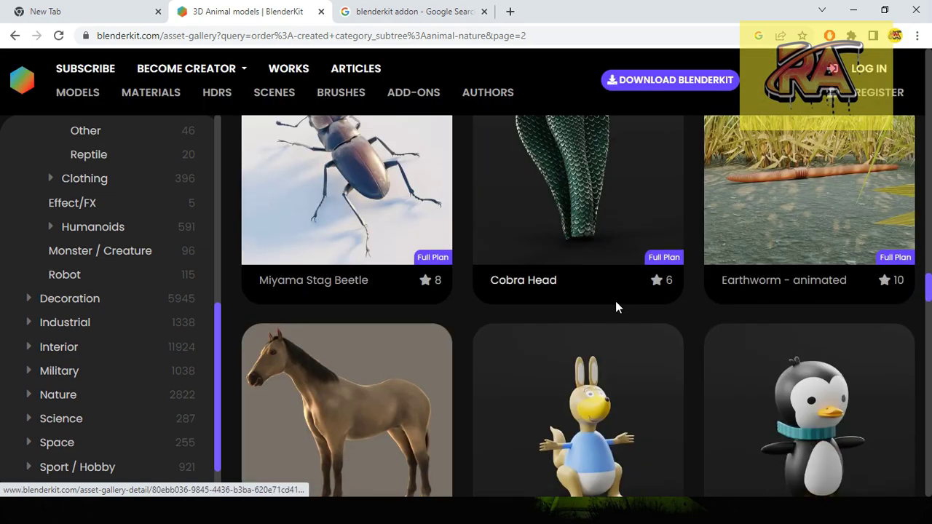
scroll(616, 304, up, 5)
scroll(575, 298, up, 5)
scroll(541, 293, up, 5)
scroll(540, 293, up, 3)
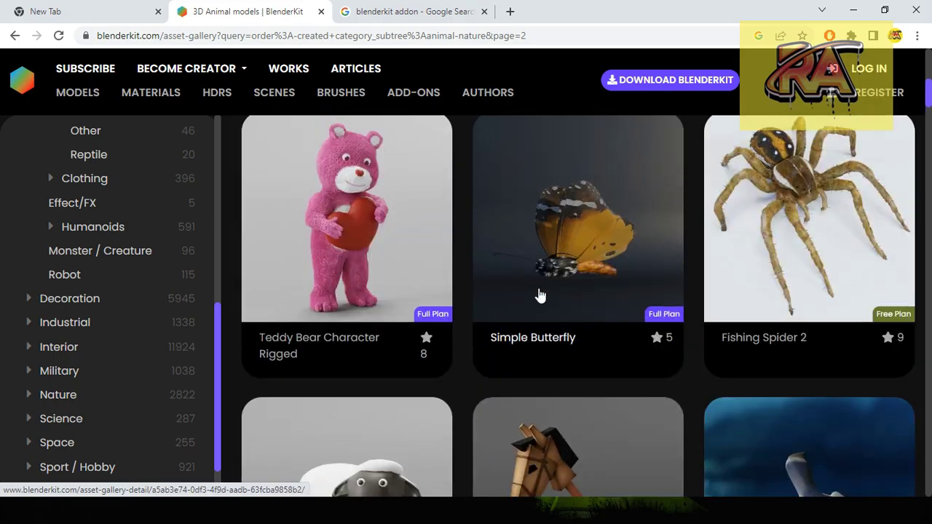
scroll(539, 292, up, 3)
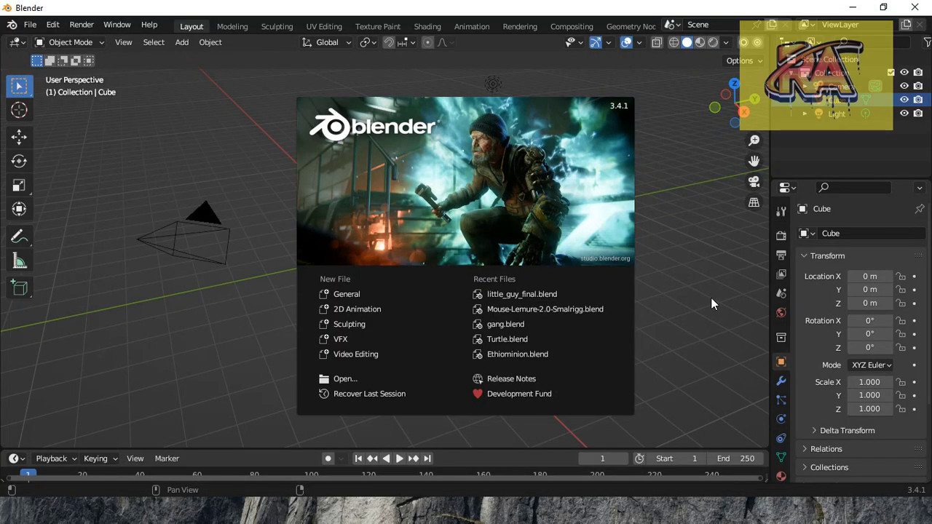
Dismiss the splash and download notice, and show the Add-ons section of Blender Preferences.
click(373, 299)
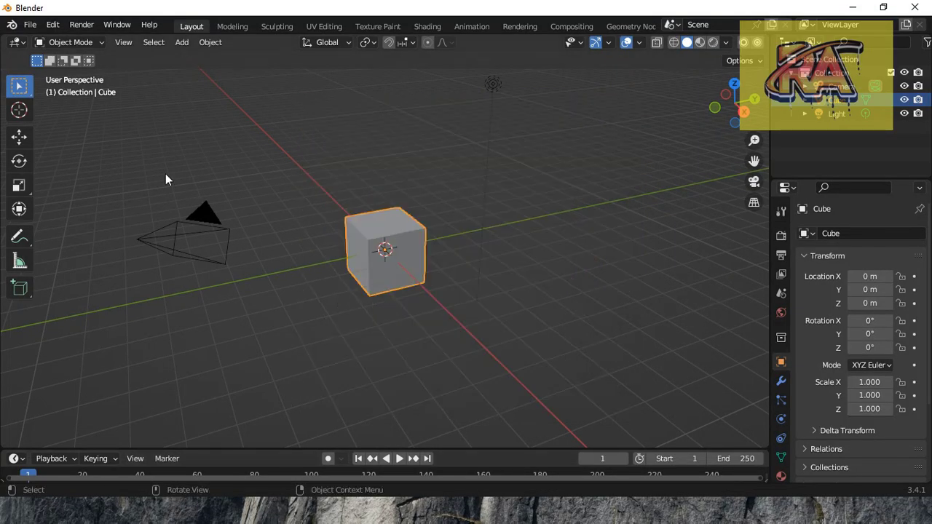
click(29, 24)
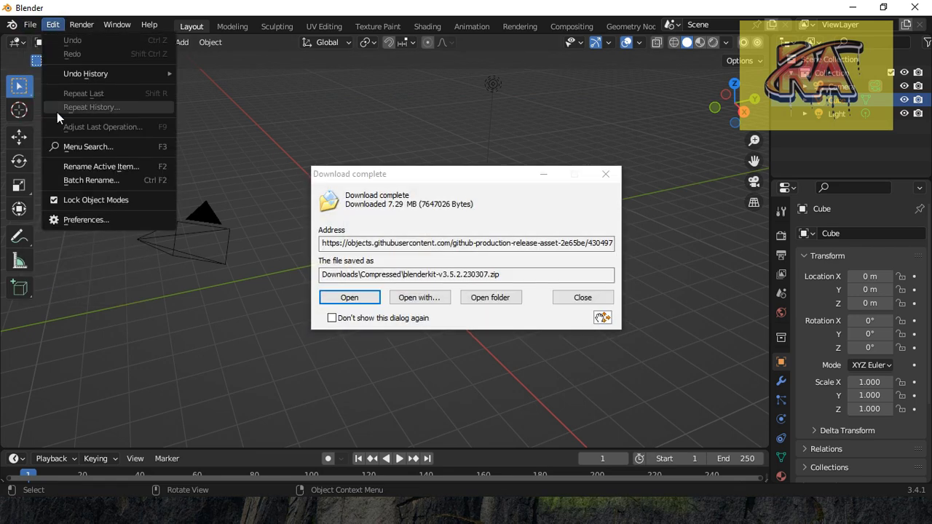
click(582, 298)
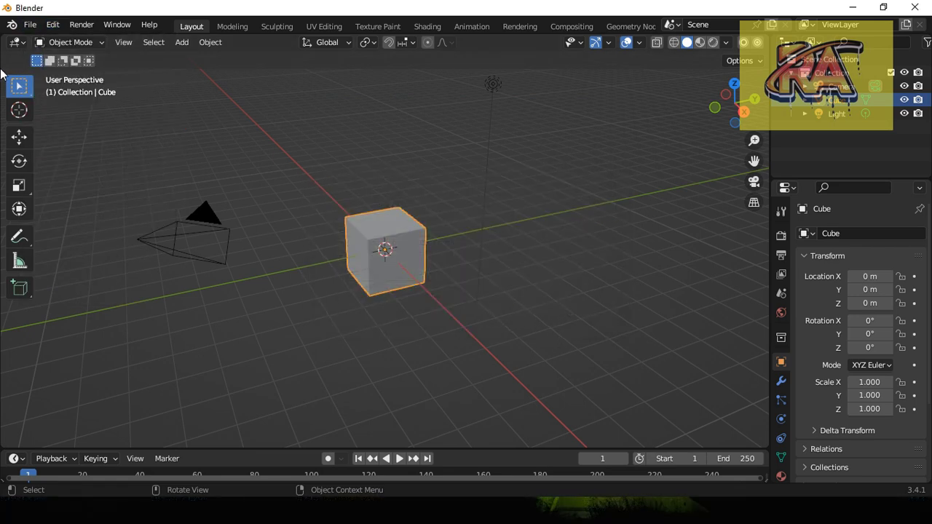
click(52, 24)
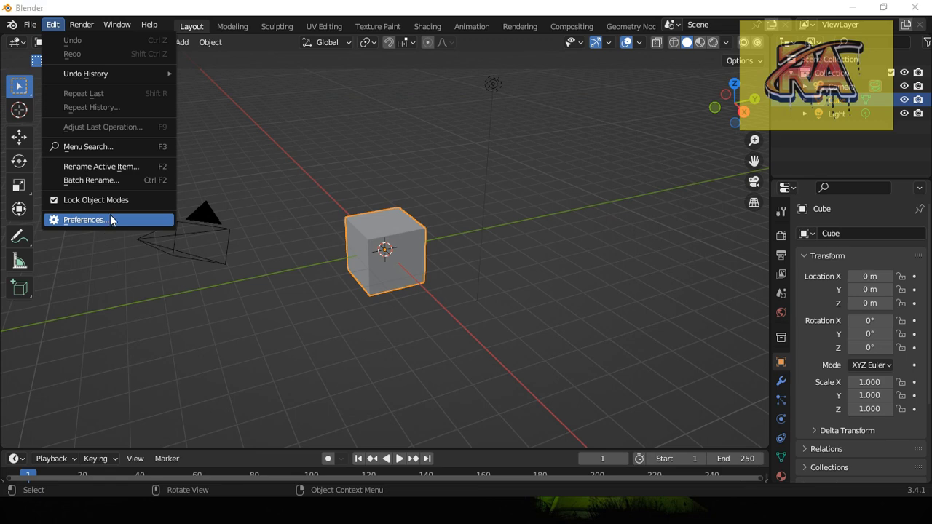
click(110, 218)
click(57, 163)
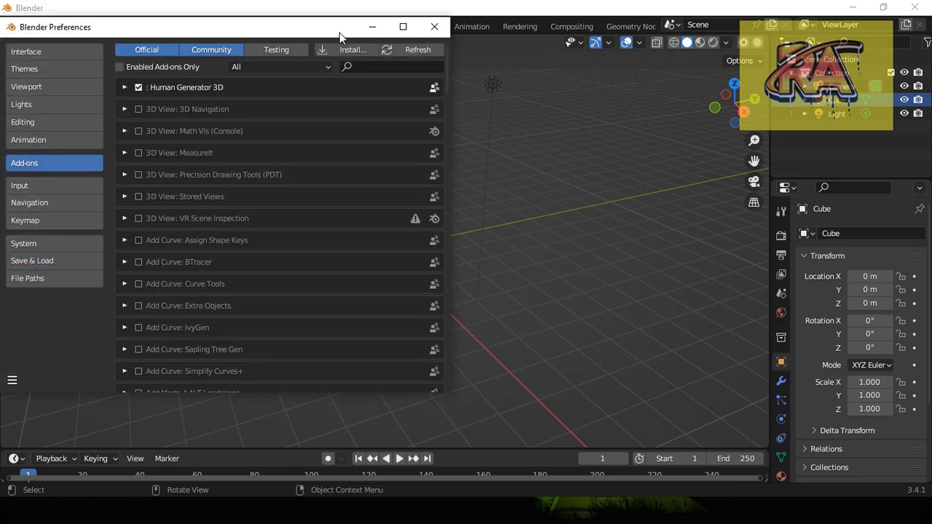
Install the add-on from Downloads\Compressed\blenderkit-v3.5.2.230307.zip.
click(349, 52)
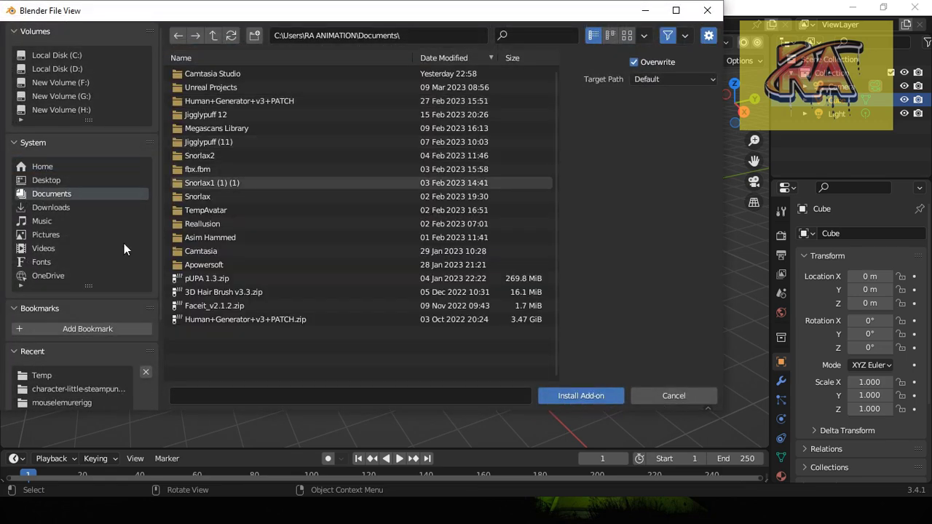
click(54, 208)
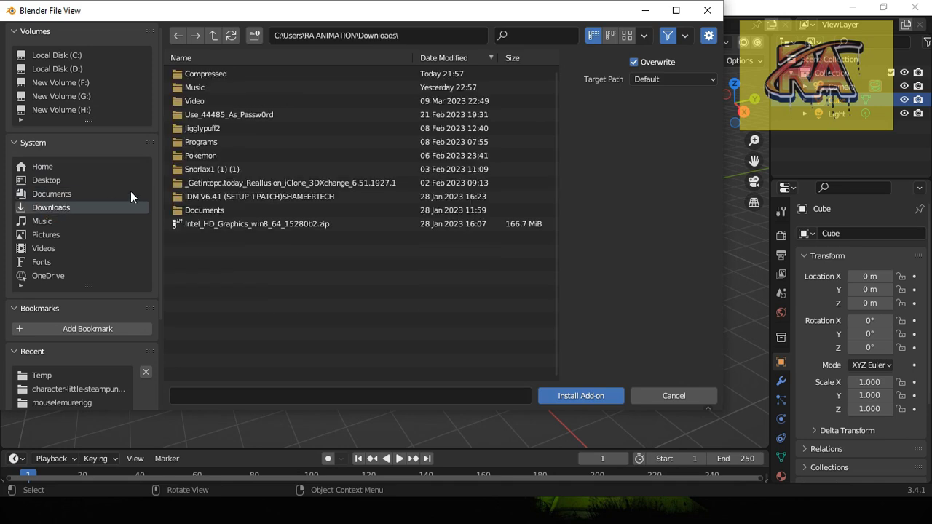
click(241, 73)
scroll(255, 190, down, 3)
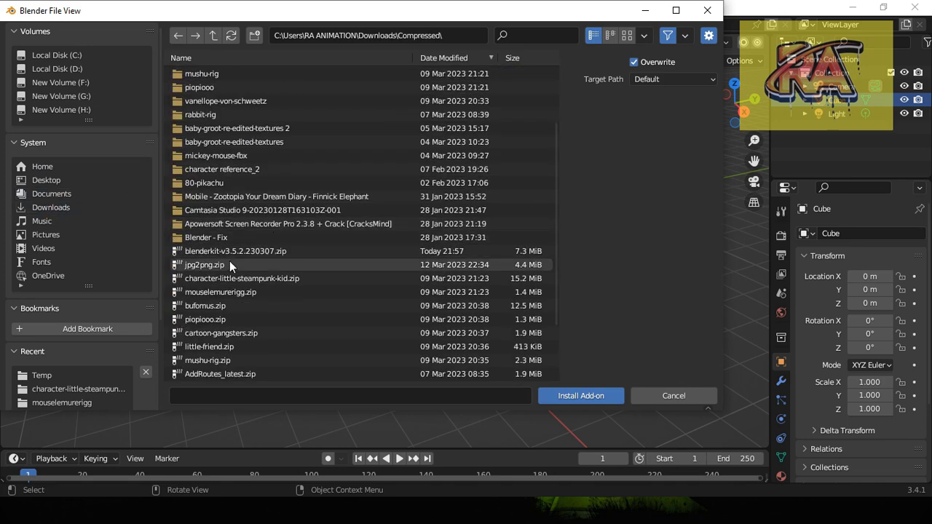
click(236, 252)
click(593, 395)
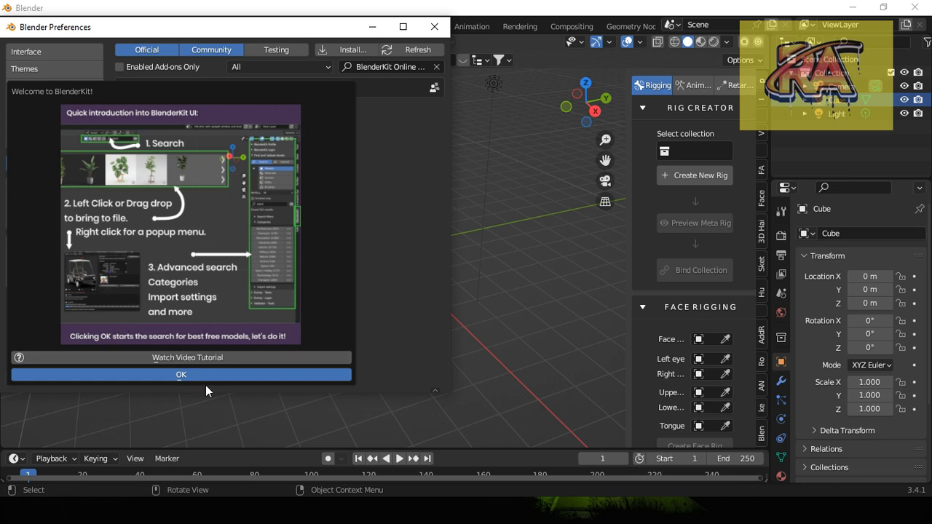
Dismiss the BlenderKit welcome, save the preferences, and close the Preferences window.
click(187, 376)
click(71, 260)
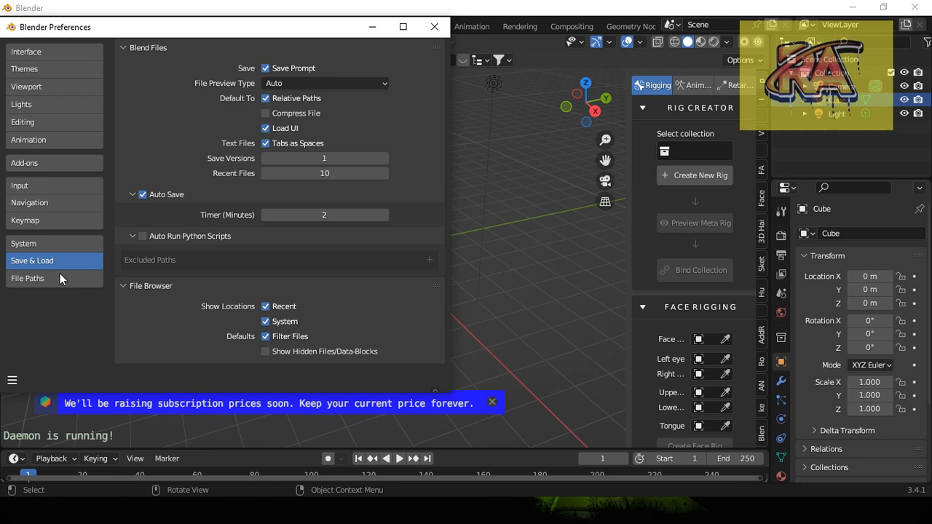
click(12, 380)
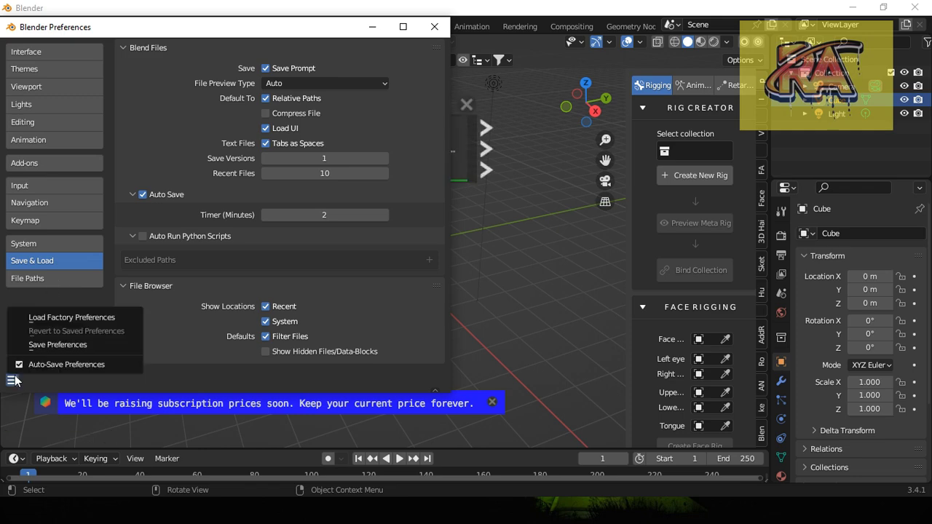
click(53, 345)
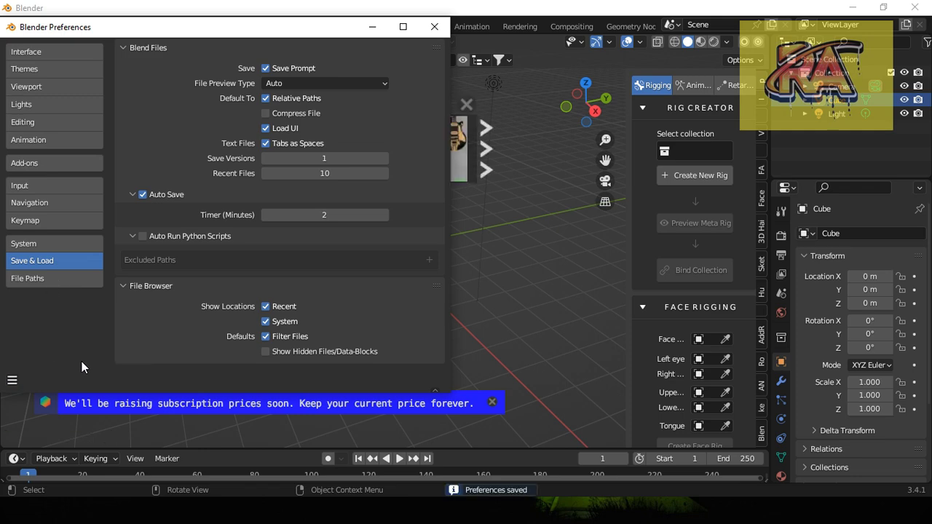
click(435, 29)
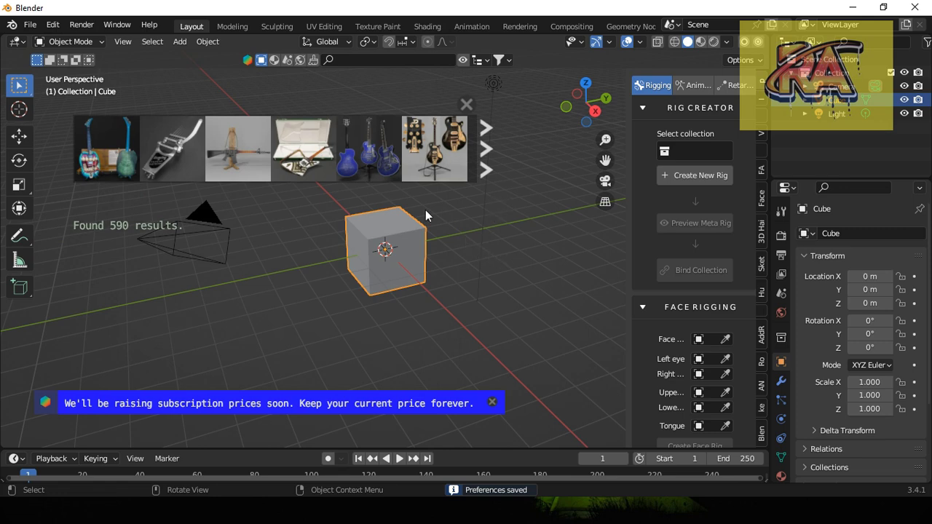
Start the BlenderKit login from the add-on's sidebar panel.
click(762, 433)
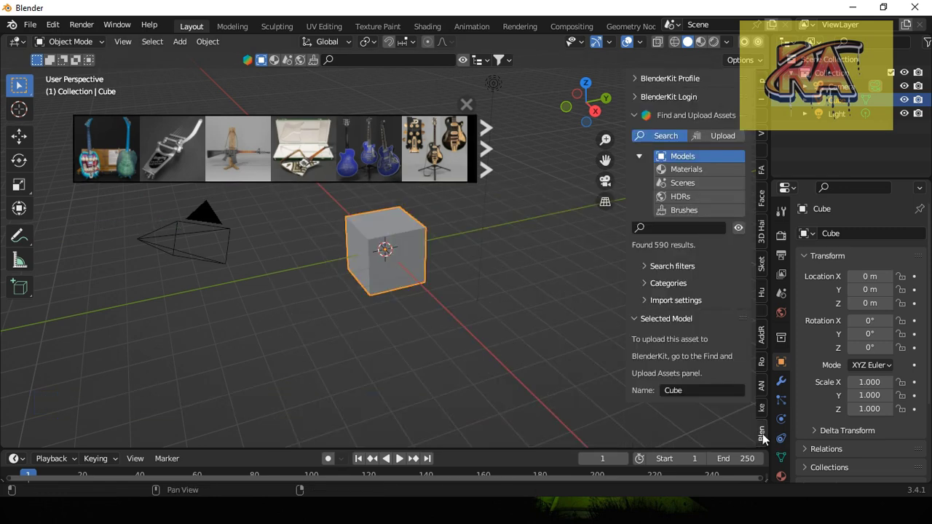
click(688, 100)
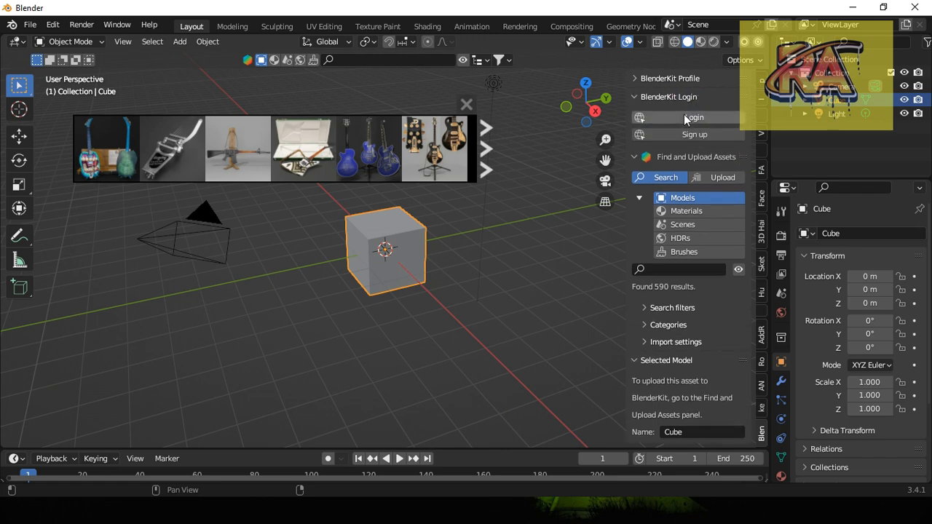
click(684, 116)
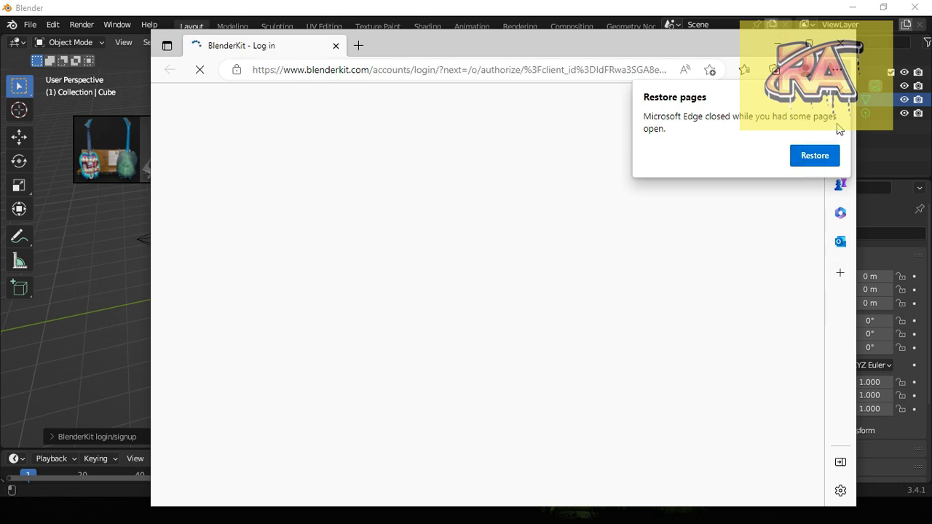
Dismiss Edge's restore-pages prompt and sign in to BlenderKit with a Google account.
click(498, 179)
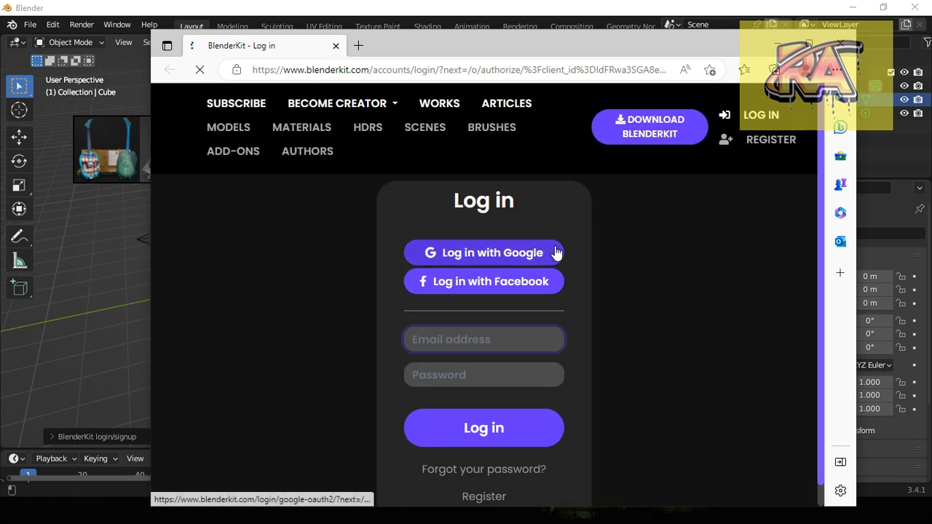
click(525, 253)
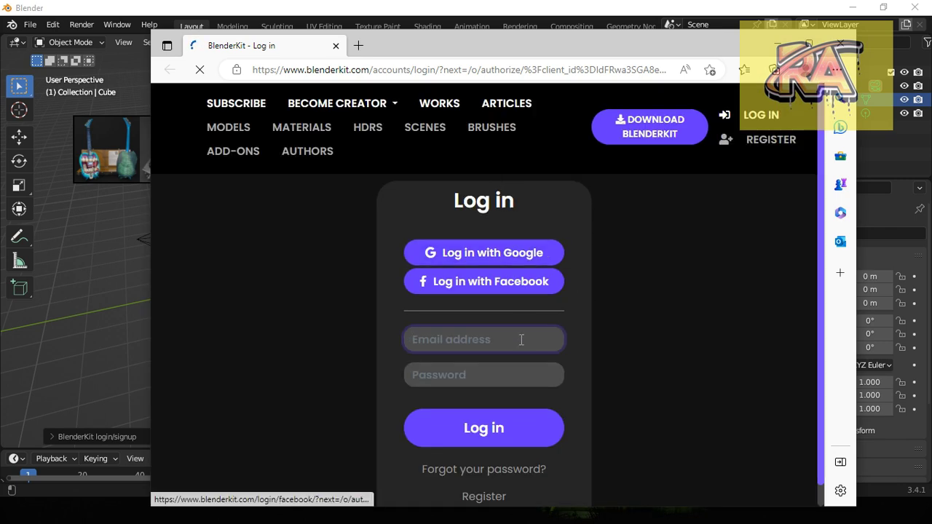
click(526, 253)
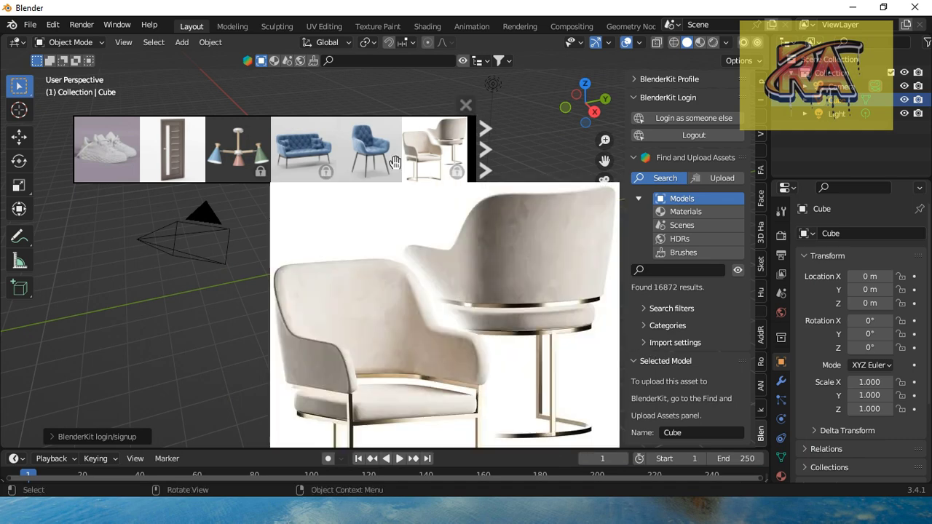
Hide the asset previews and delete the default cube, camera and light.
click(466, 106)
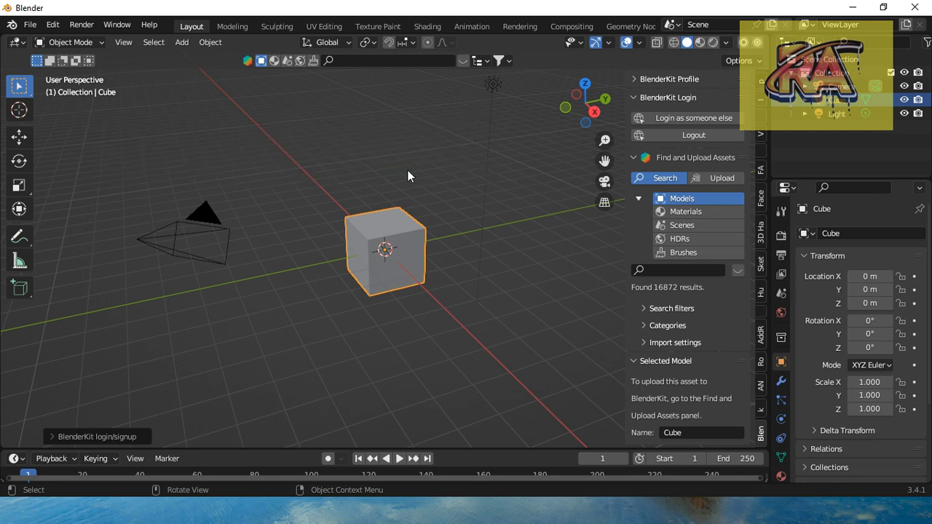
key(a)
key(Delete)
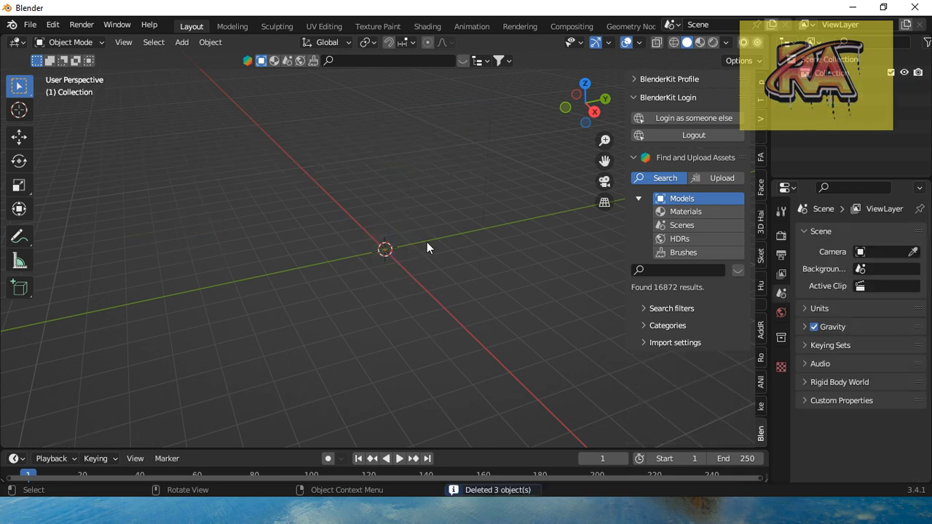
Search BlenderKit models with the Free first filter enabled.
click(708, 197)
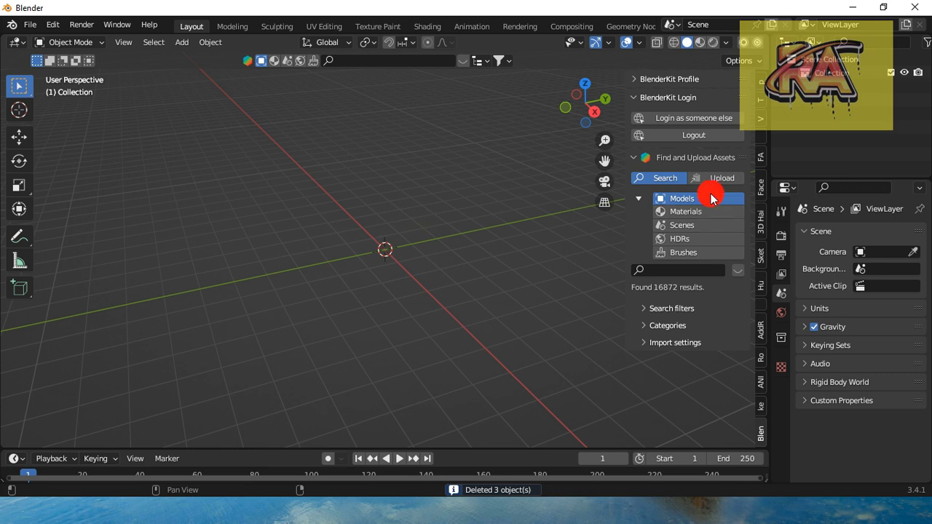
click(655, 308)
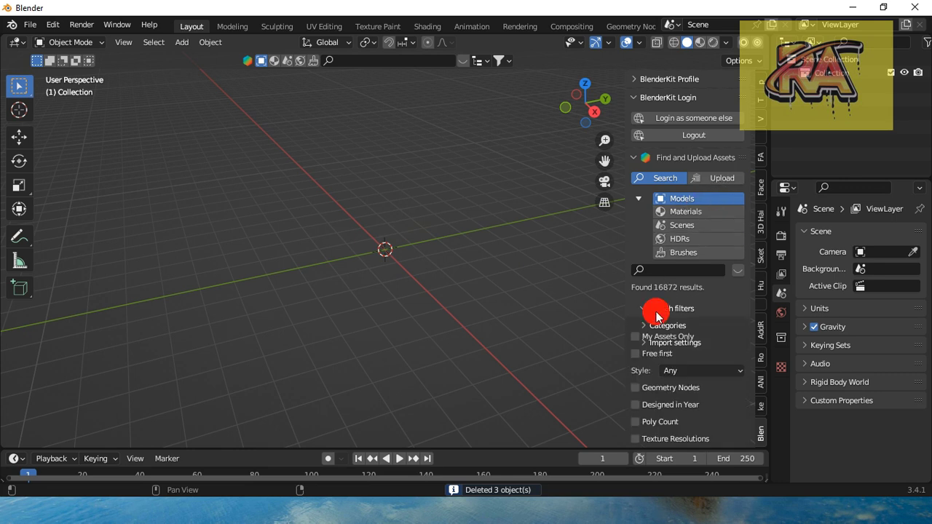
scroll(657, 373, down, 2)
click(652, 326)
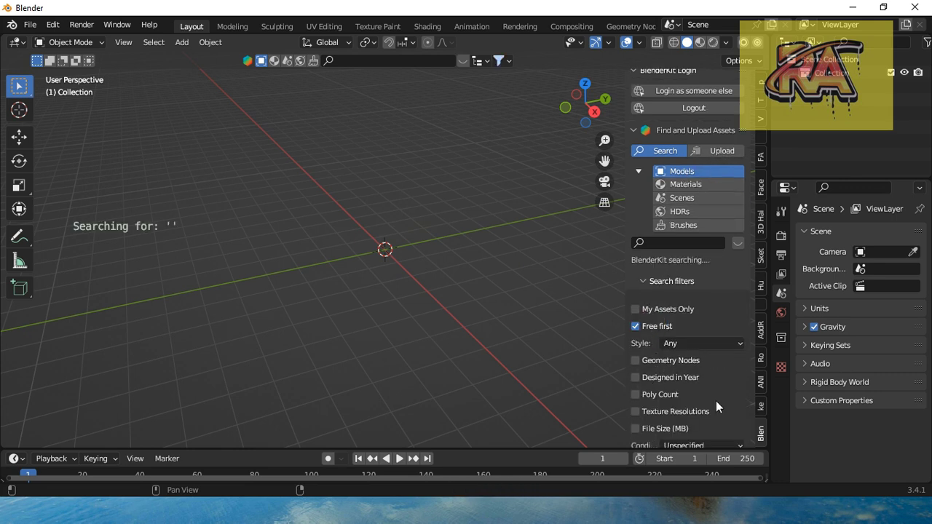
scroll(692, 378, down, 2)
scroll(687, 383, down, 4)
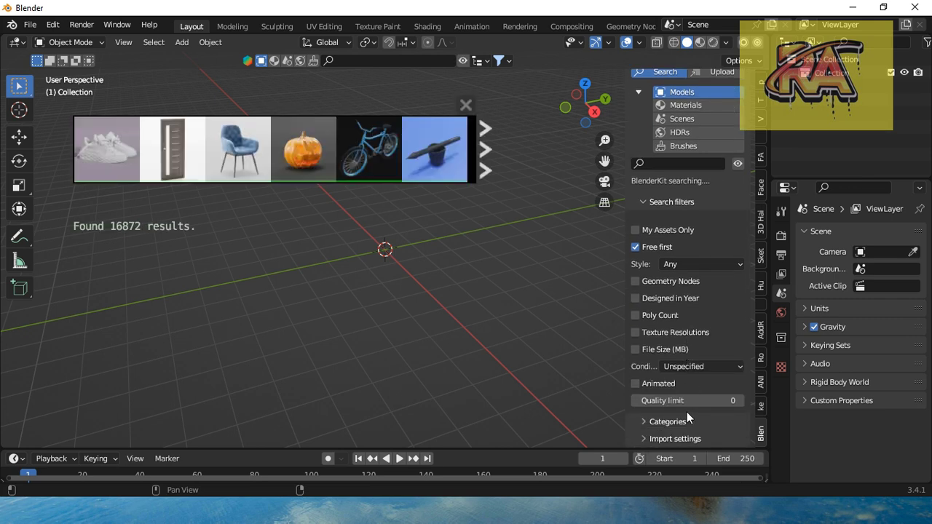
mouse_move(106, 149)
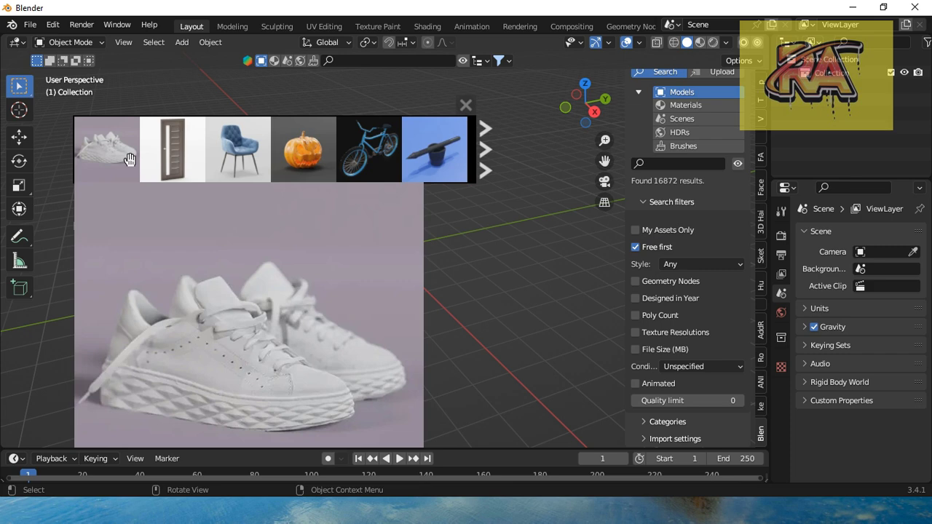
scroll(129, 161, down, 2)
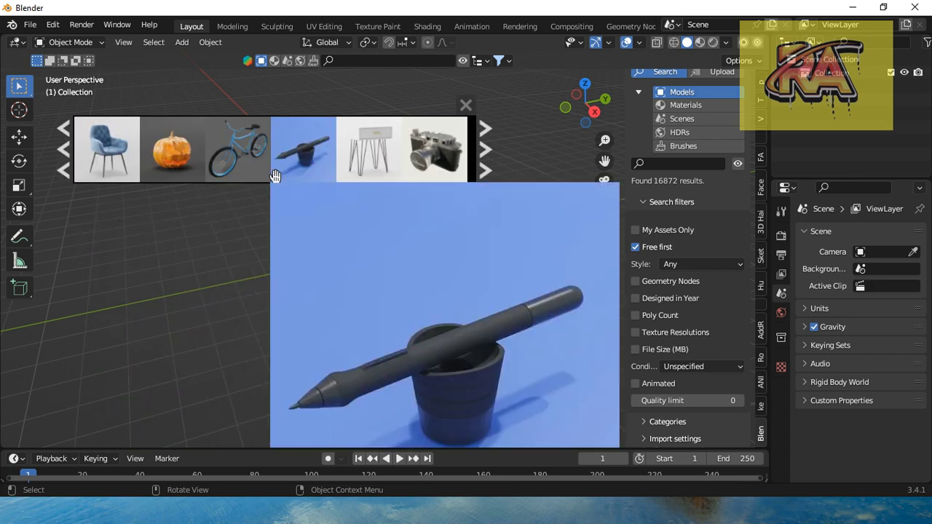
scroll(378, 170, down, 2)
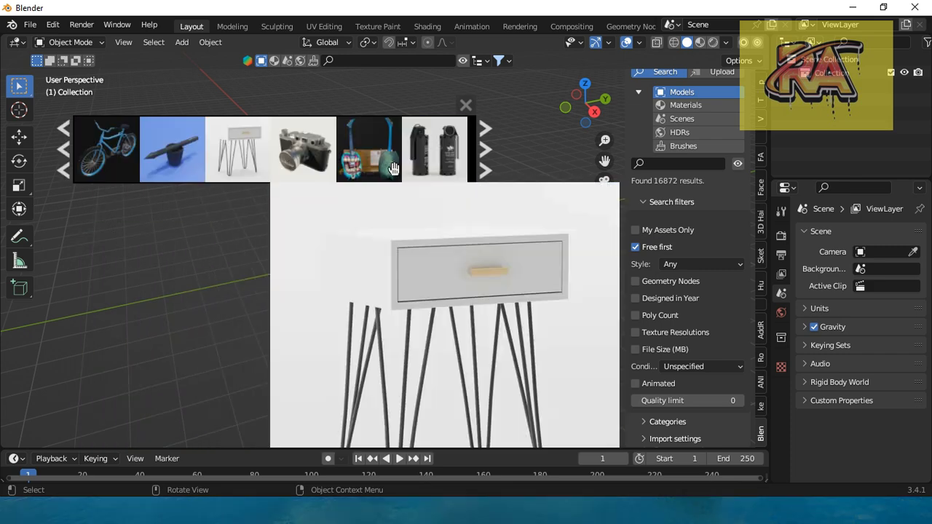
scroll(337, 153, down, 3)
scroll(366, 152, down, 2)
scroll(366, 151, down, 4)
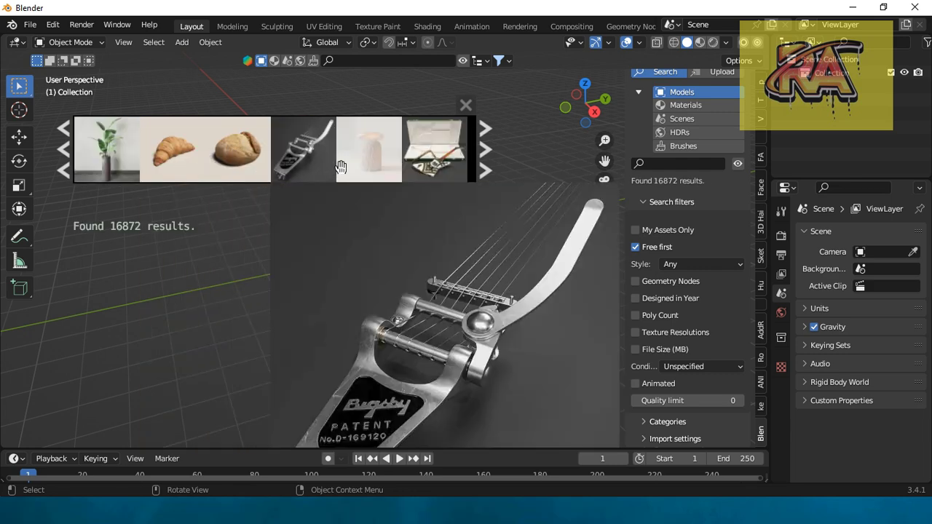
scroll(392, 166, down, 2)
scroll(392, 167, down, 2)
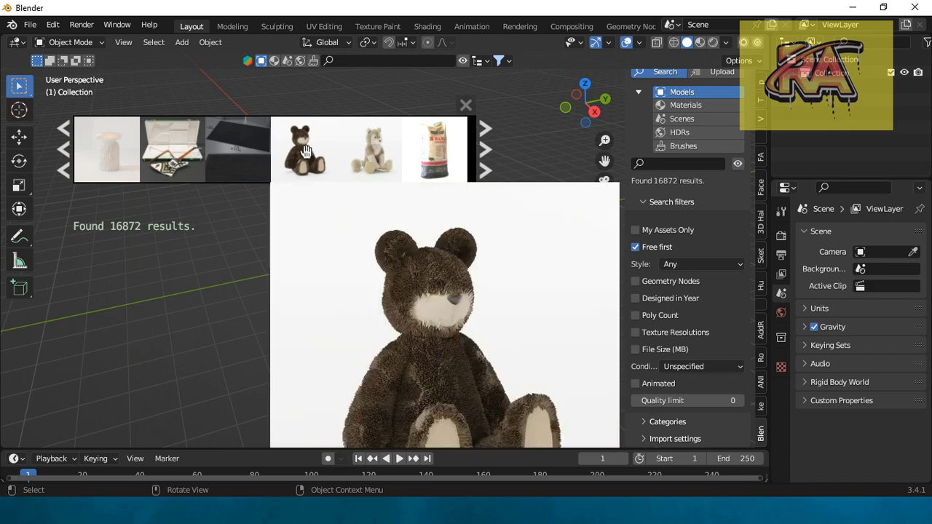
scroll(399, 160, down, 2)
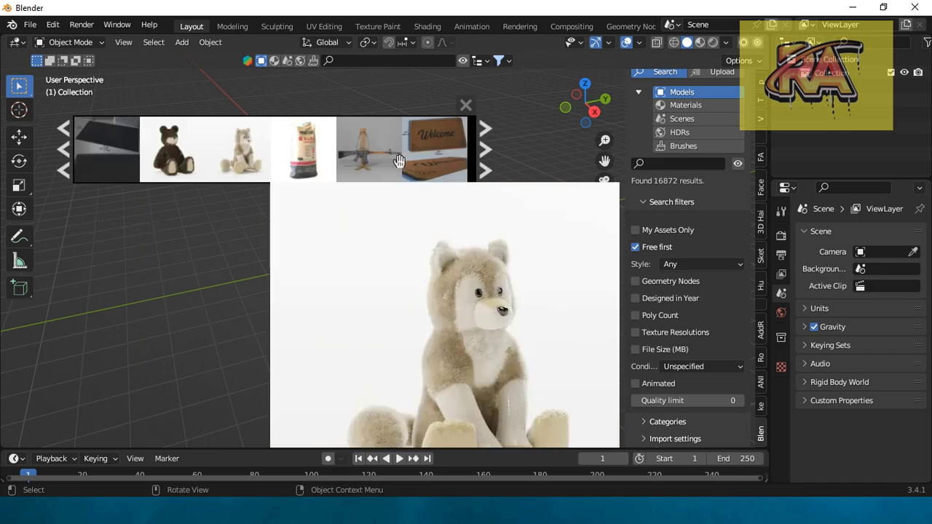
scroll(217, 143, down, 2)
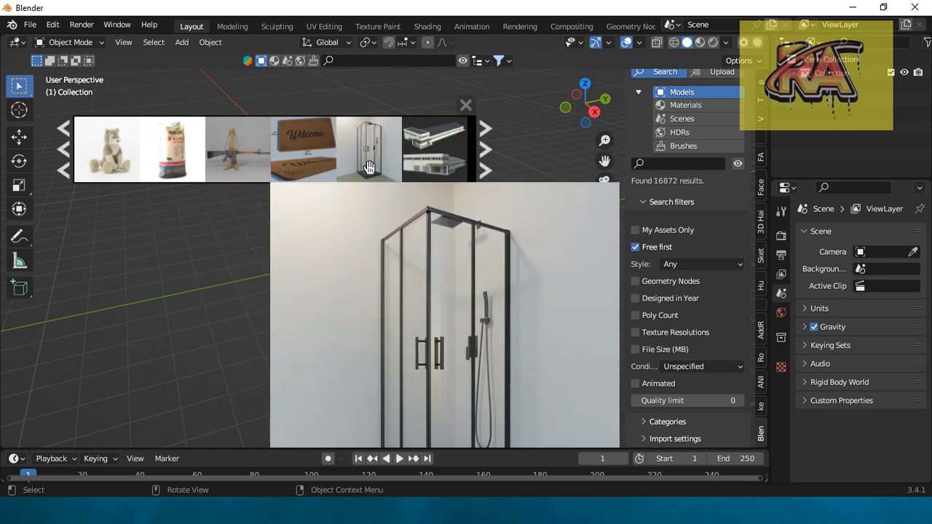
scroll(369, 167, down, 1)
scroll(333, 164, down, 1)
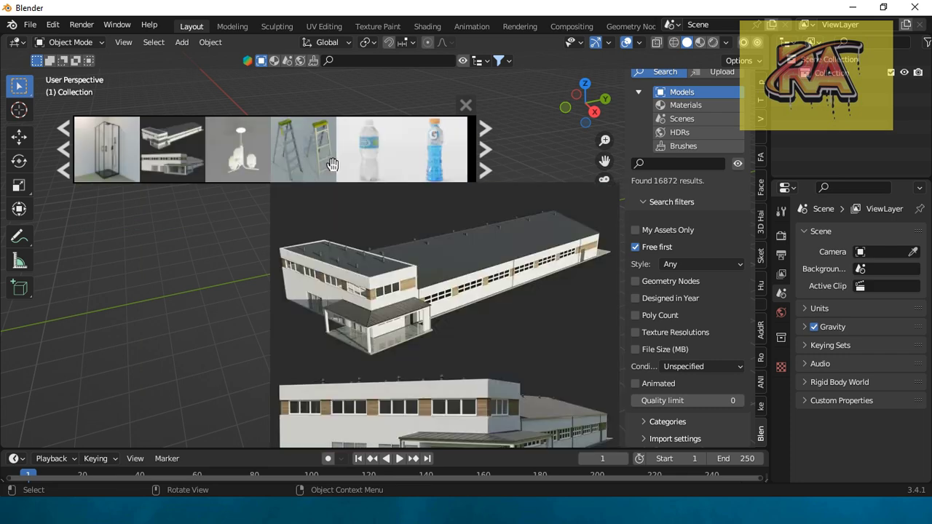
scroll(363, 157, down, 2)
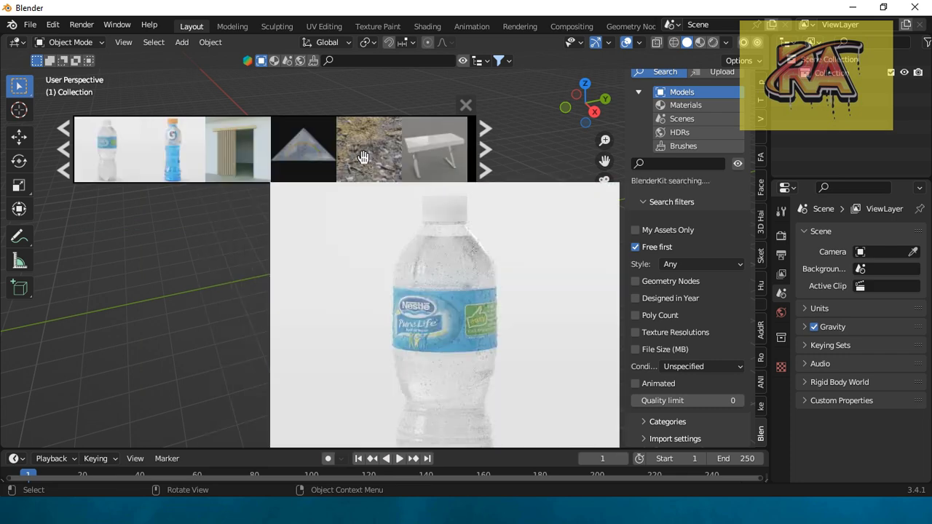
scroll(363, 158, down, 1)
scroll(363, 158, down, 1)
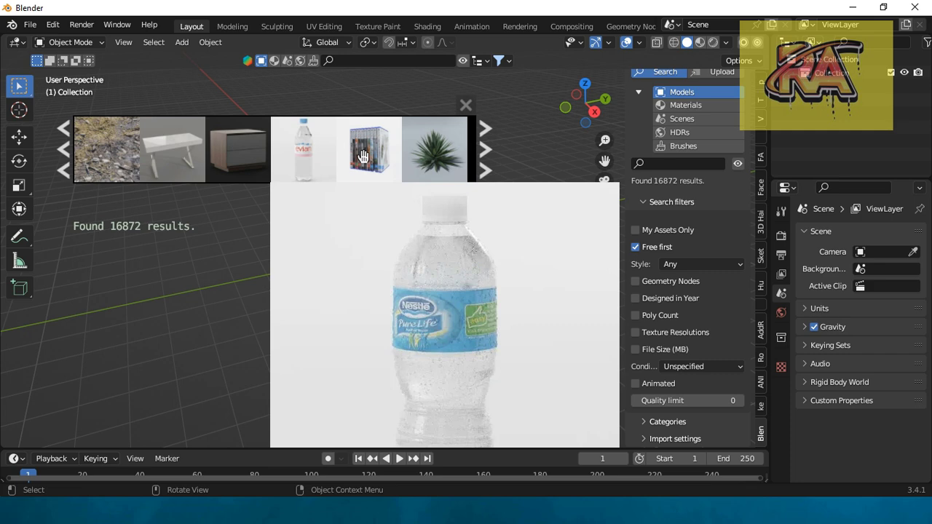
scroll(363, 157, down, 1)
scroll(363, 157, down, 1)
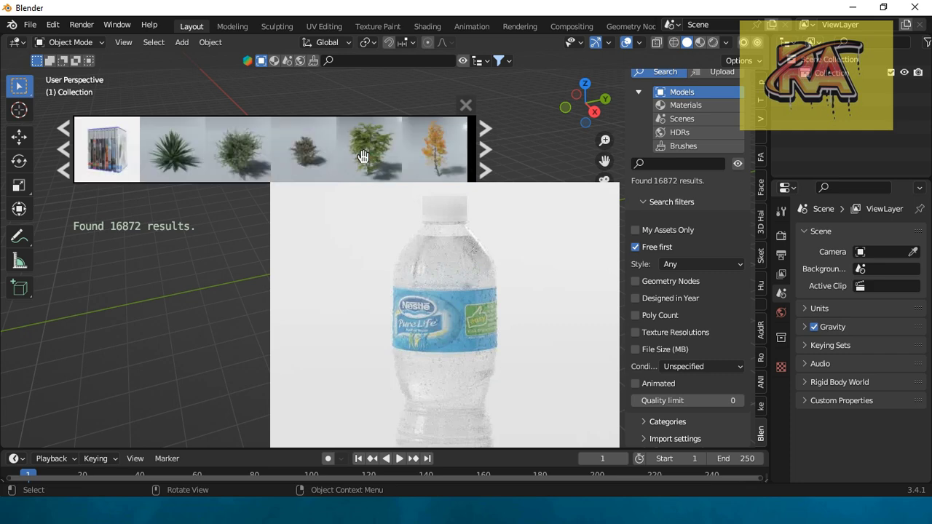
scroll(363, 158, down, 1)
scroll(371, 156, down, 1)
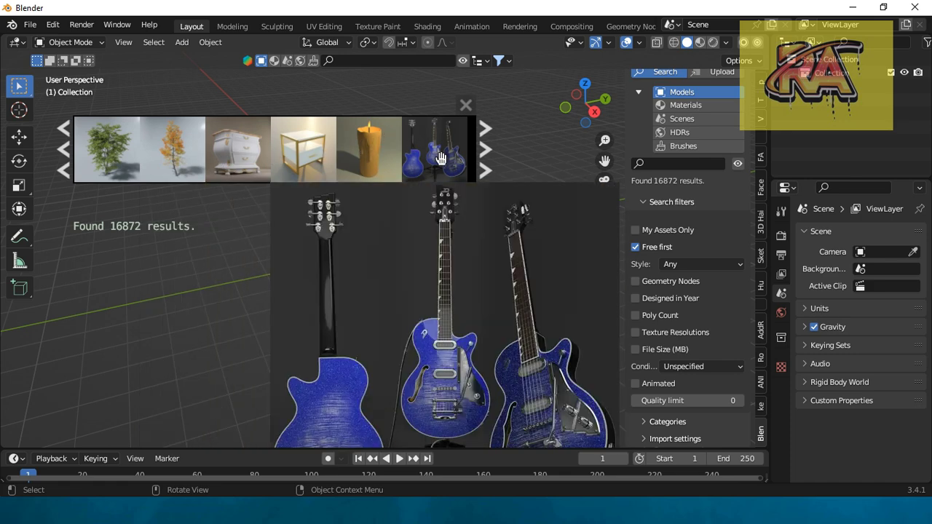
scroll(440, 159, down, 1)
scroll(363, 157, down, 2)
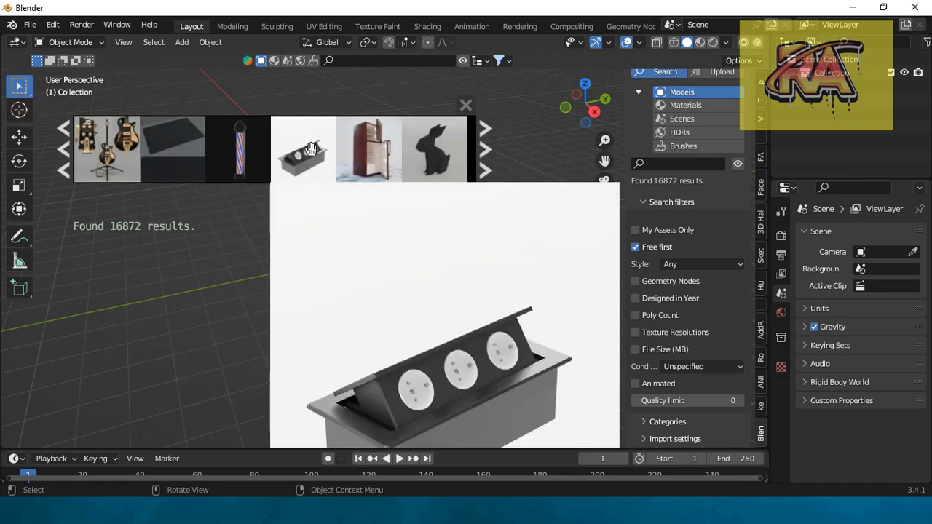
scroll(407, 158, down, 1)
scroll(353, 157, down, 2)
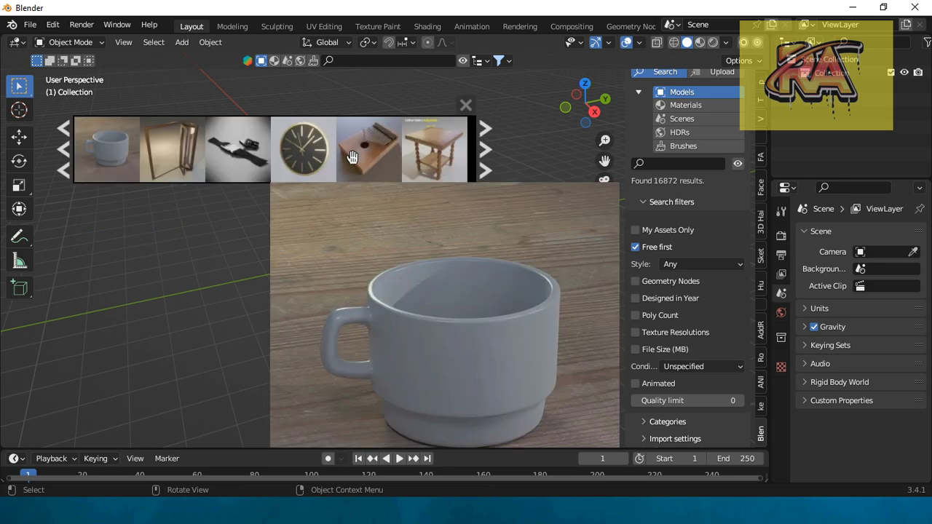
scroll(352, 157, down, 2)
scroll(310, 153, down, 2)
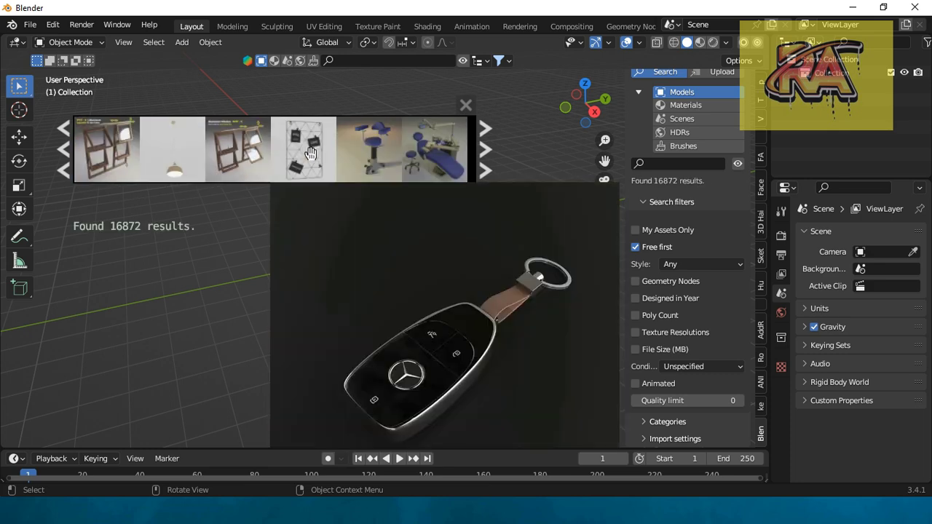
scroll(346, 153, down, 2)
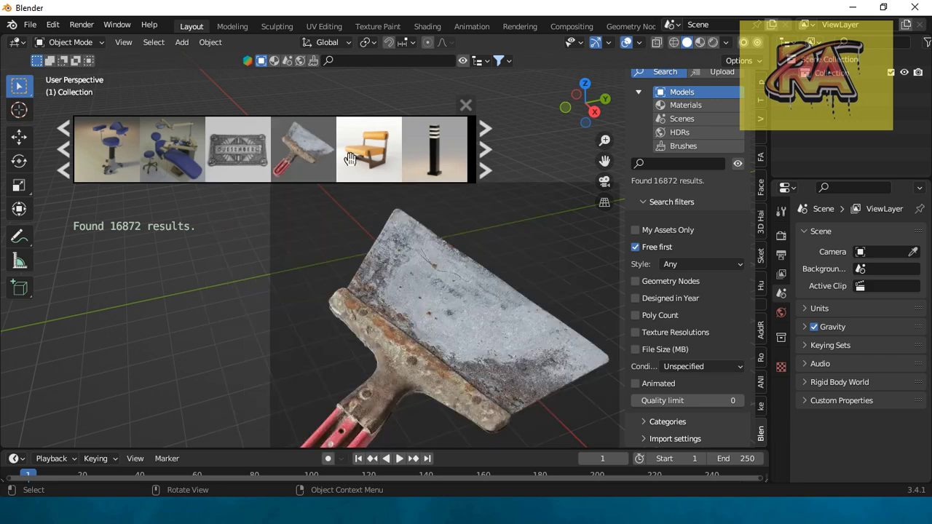
scroll(347, 157, down, 1)
scroll(349, 159, down, 1)
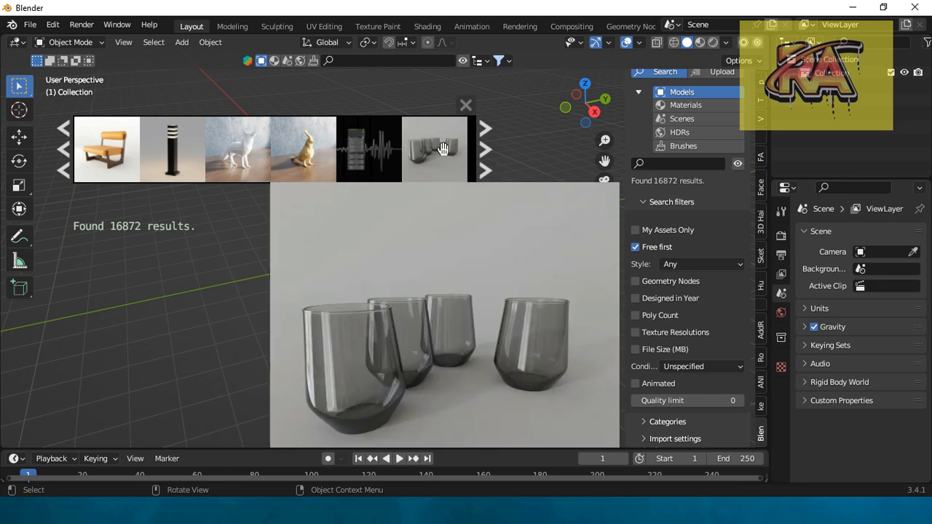
scroll(437, 150, down, 1)
scroll(437, 149, down, 1)
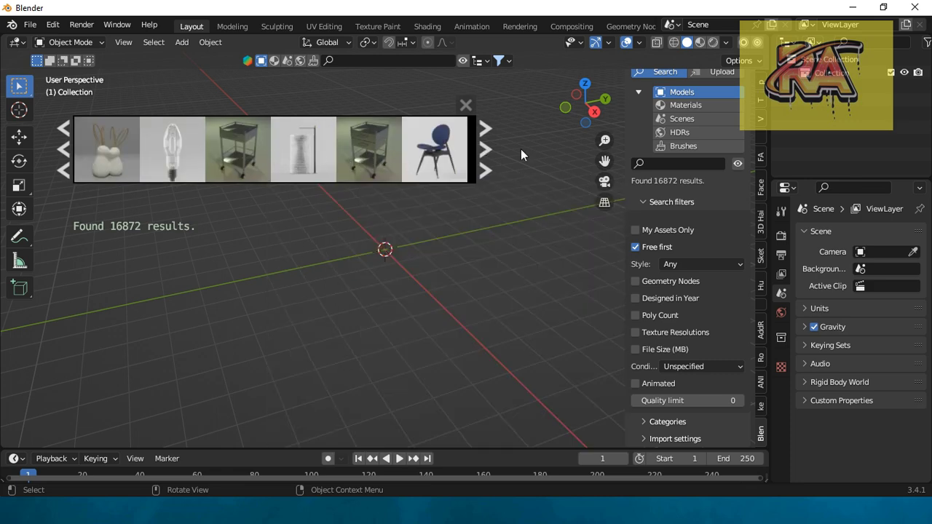
Expand Categories and filter the model results to Character, leaving 617 assets.
click(664, 421)
scroll(687, 425, down, 5)
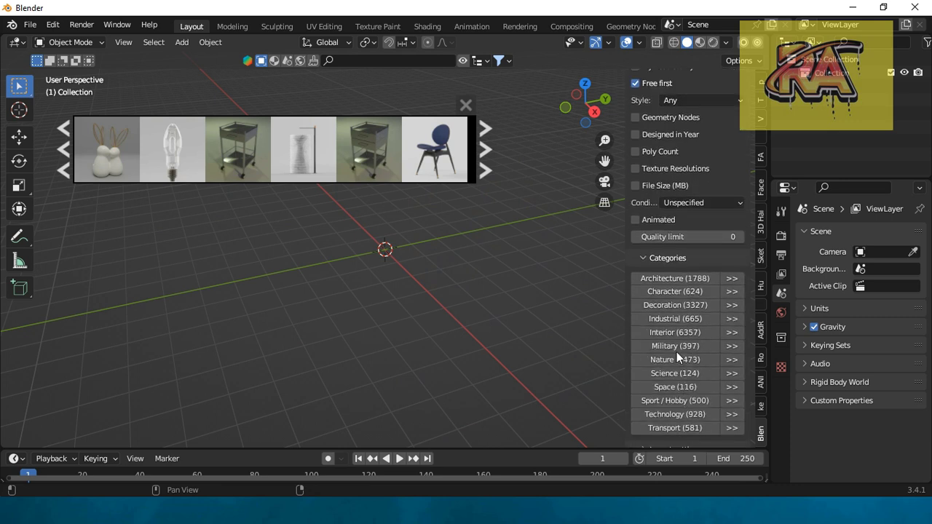
click(675, 279)
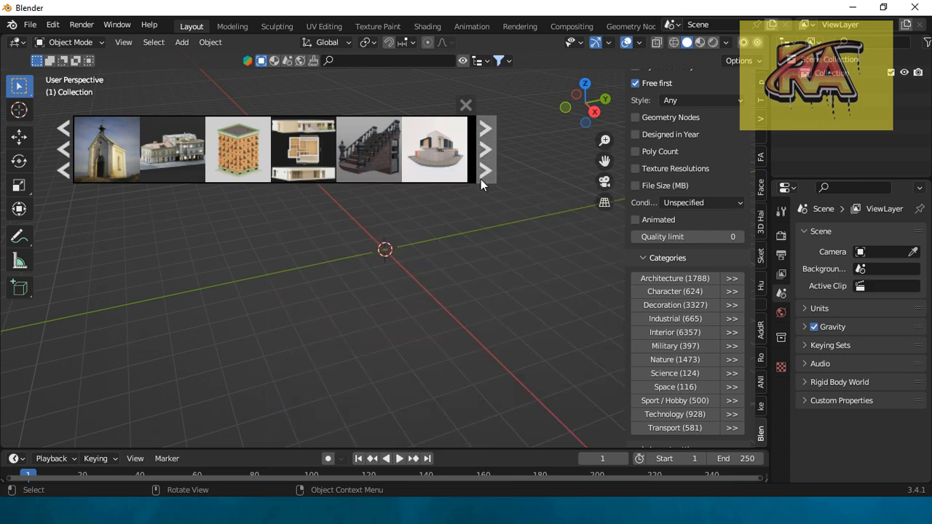
click(663, 292)
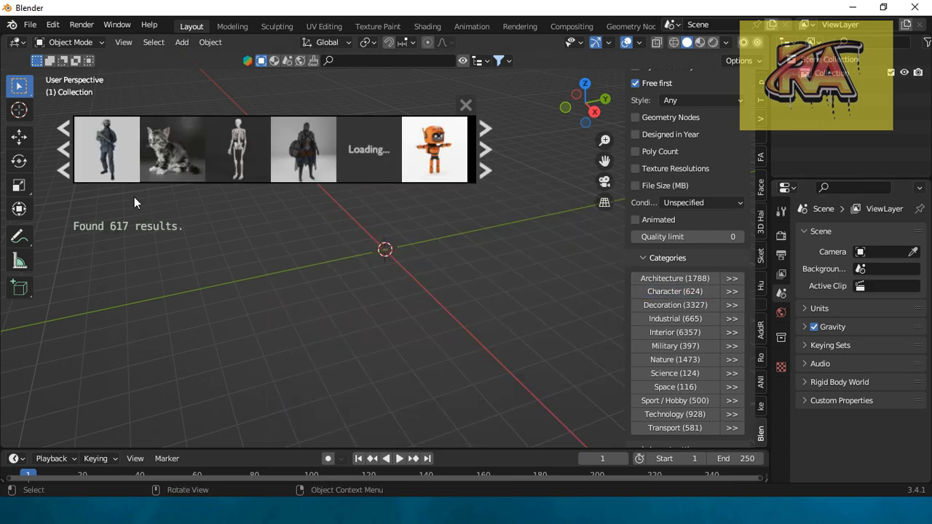
mouse_move(106, 150)
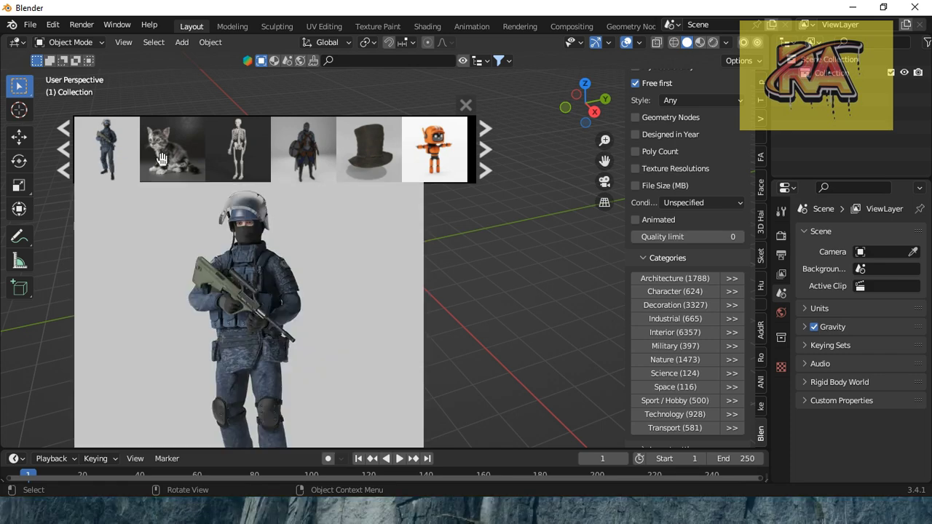
Scroll through the 617 Character results in the asset bar until the bee model appears.
scroll(357, 166, down, 2)
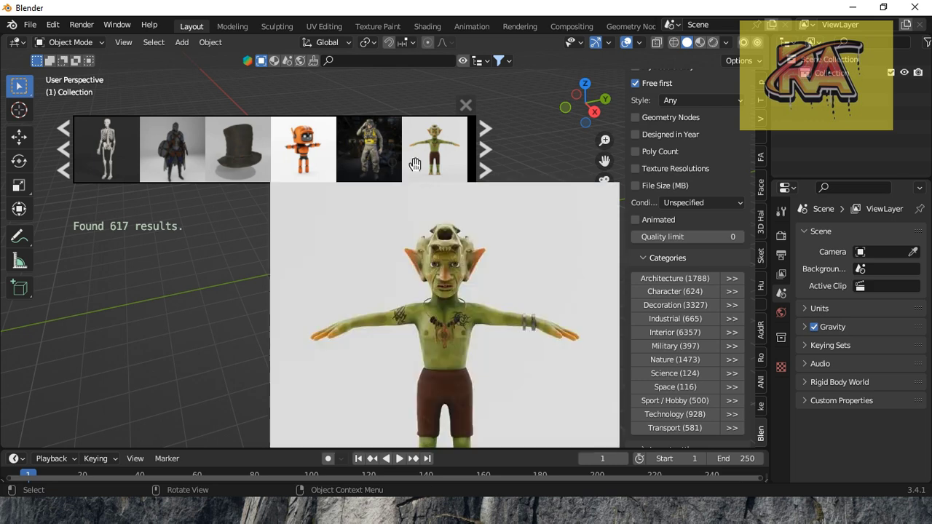
scroll(364, 154, down, 2)
scroll(316, 150, down, 2)
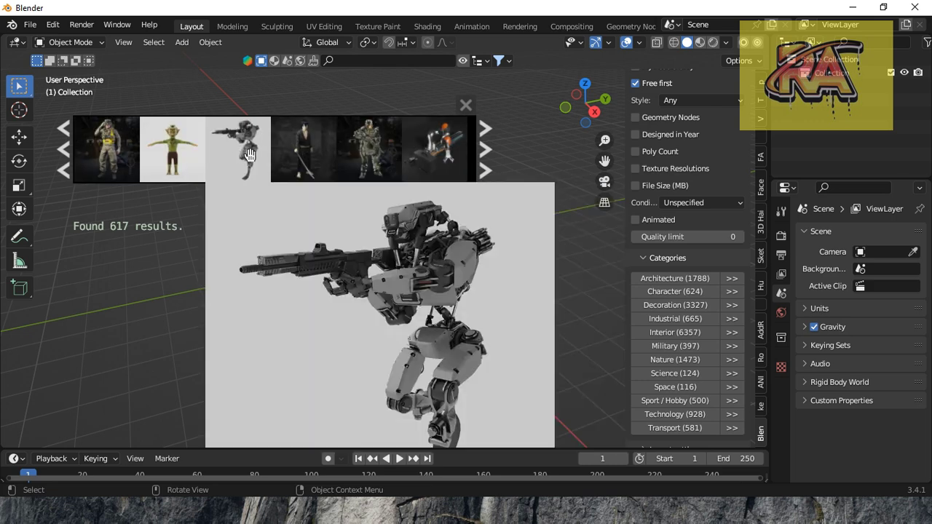
scroll(378, 151, down, 2)
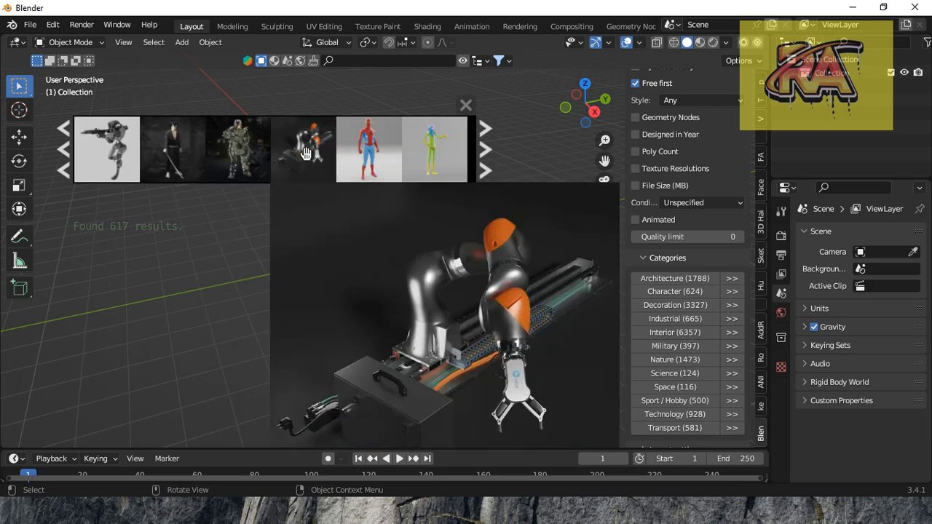
scroll(373, 152, down, 2)
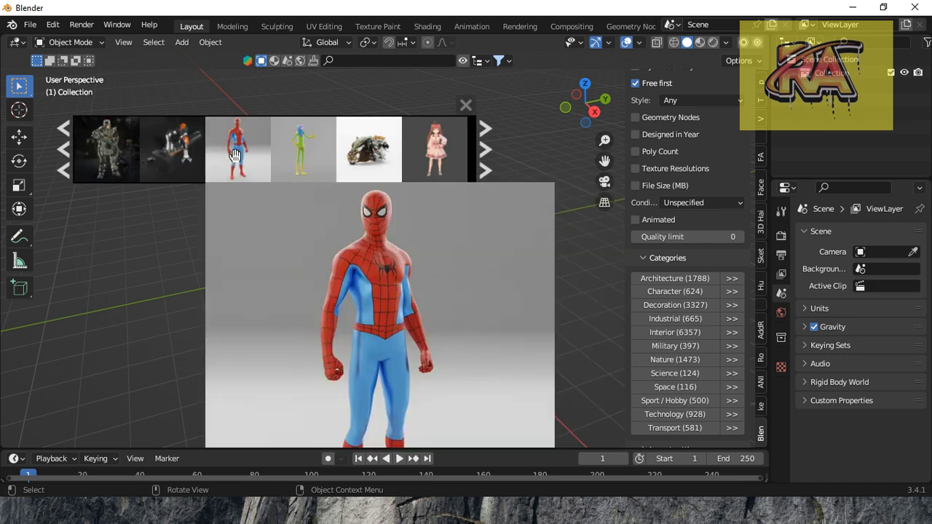
scroll(274, 151, down, 4)
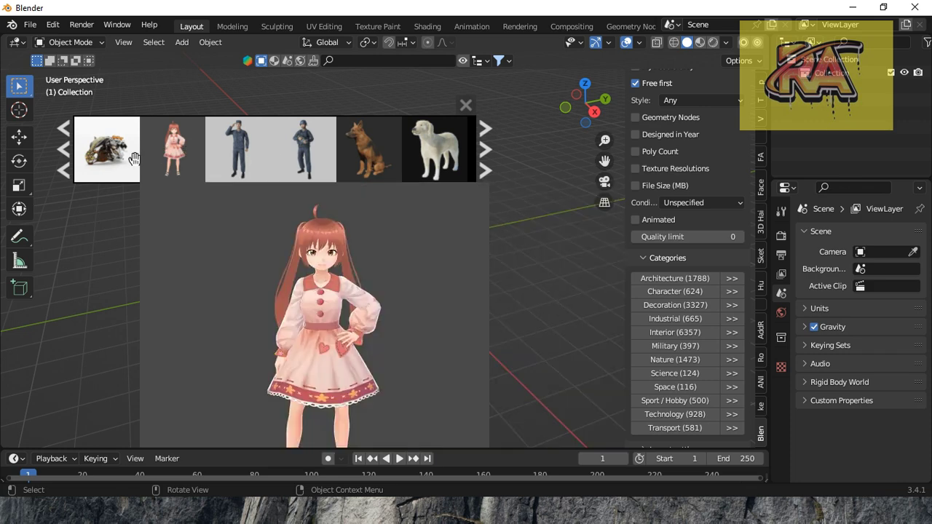
mouse_move(369, 150)
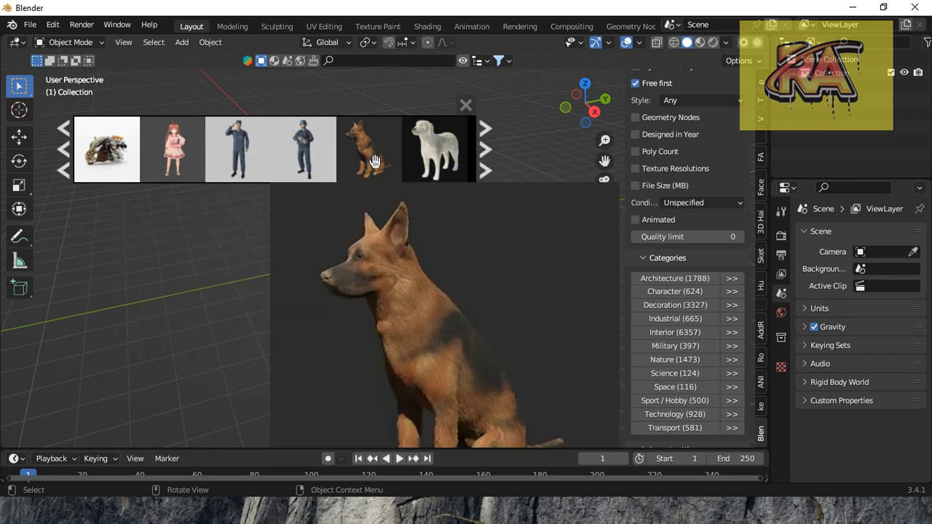
scroll(375, 161, down, 2)
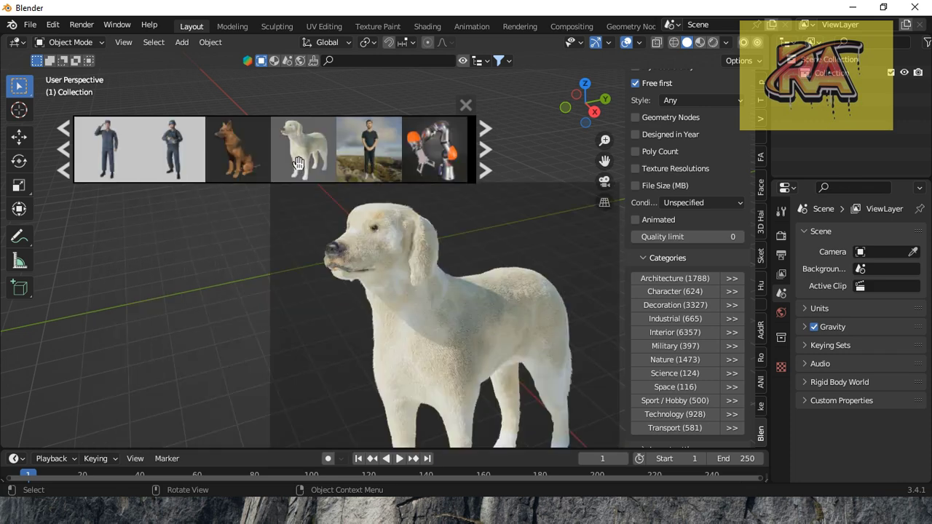
scroll(338, 161, down, 2)
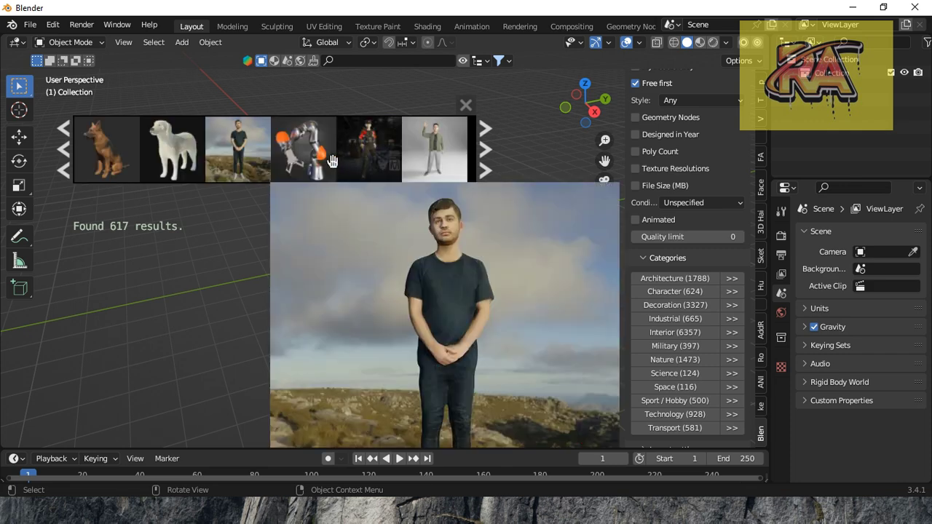
mouse_move(303, 149)
scroll(307, 161, down, 2)
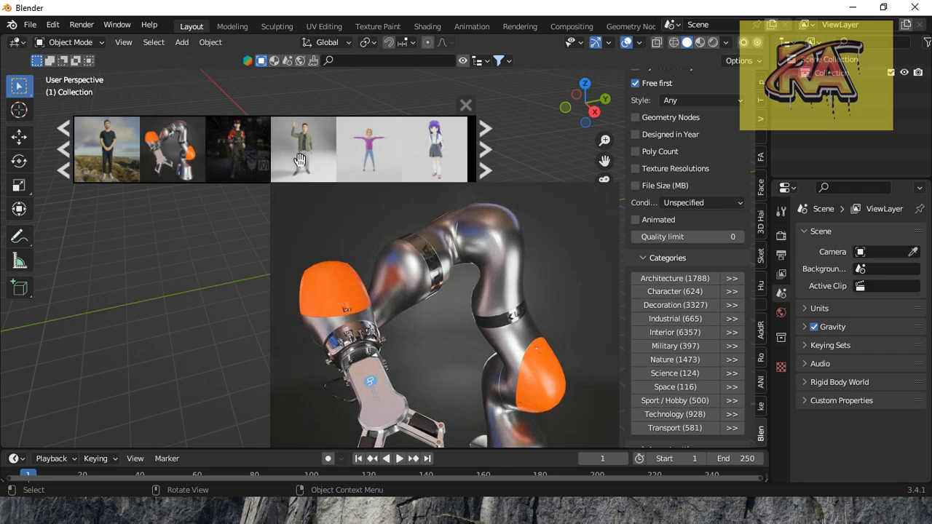
scroll(322, 139, down, 2)
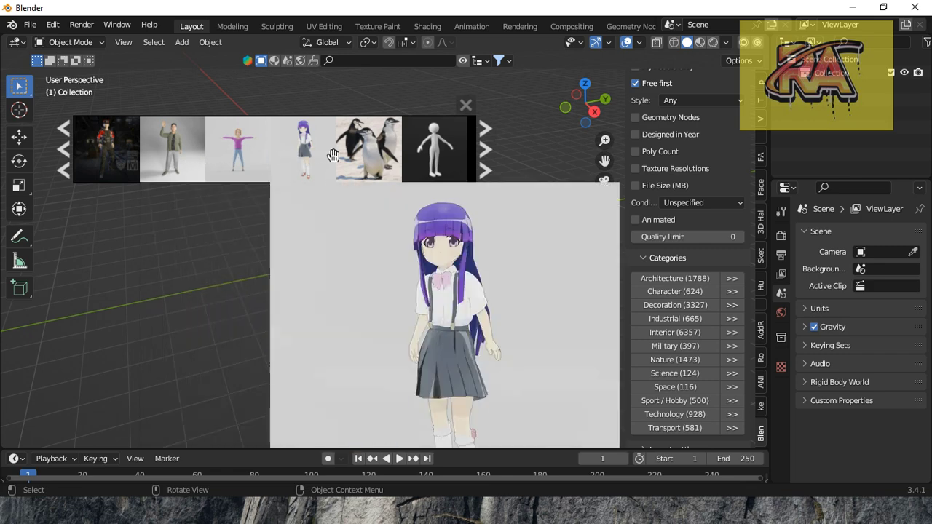
scroll(443, 154, down, 2)
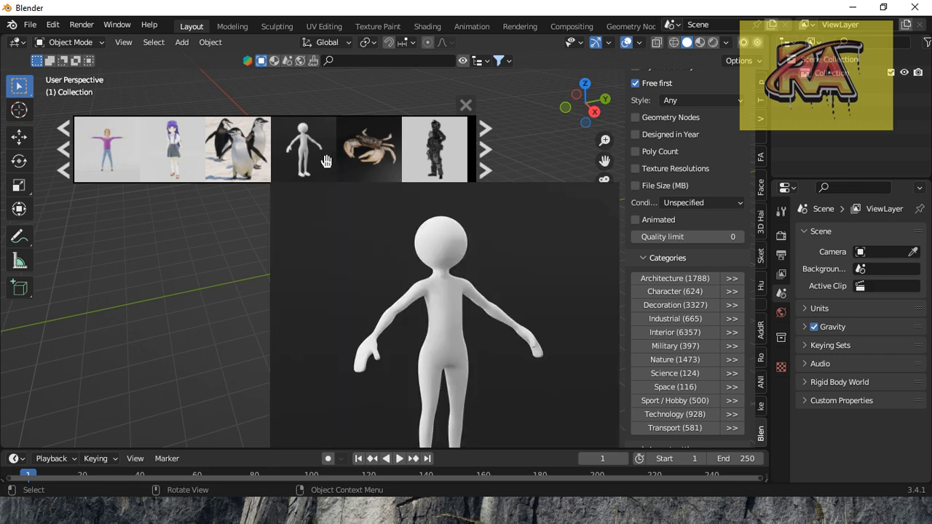
scroll(356, 152, down, 2)
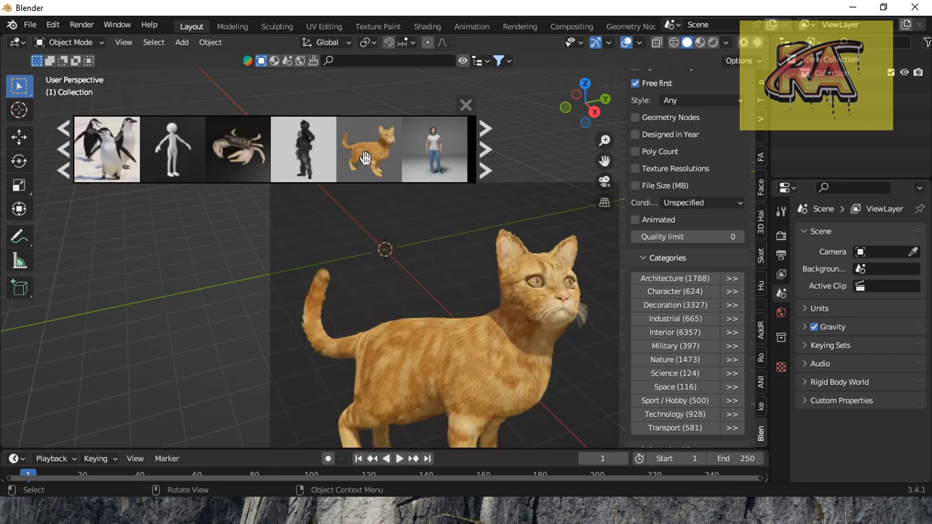
scroll(365, 158, down, 2)
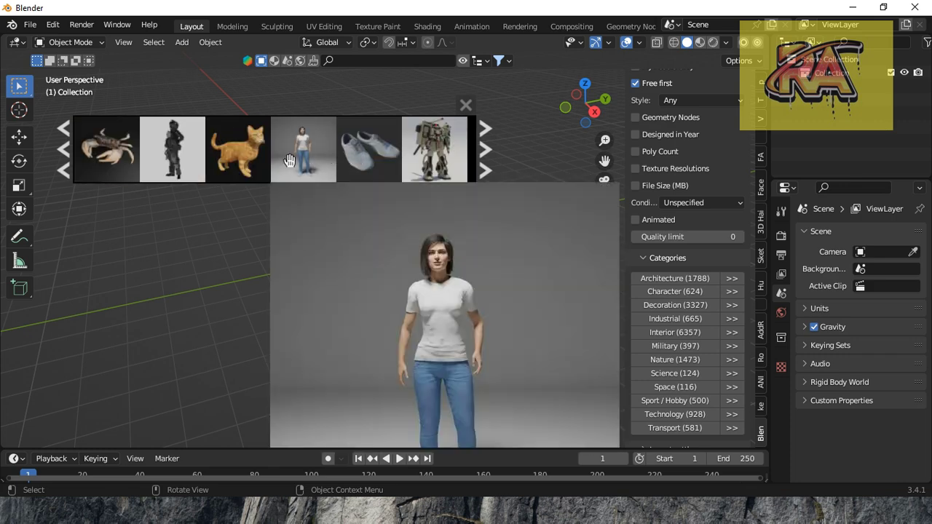
scroll(357, 161, down, 2)
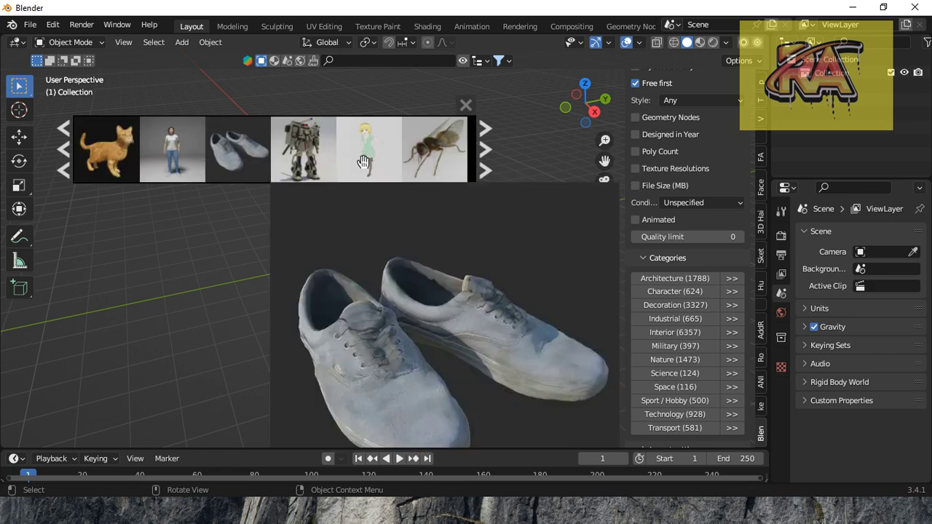
scroll(346, 159, down, 2)
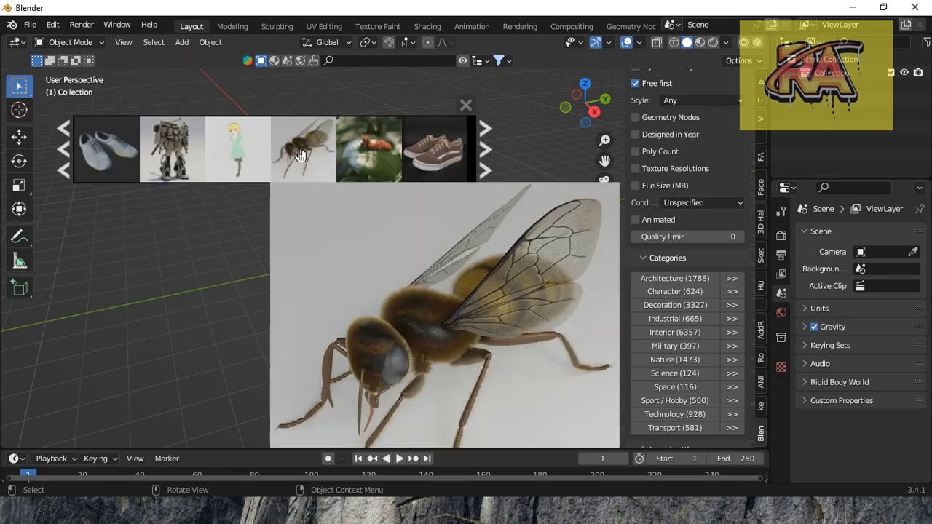
scroll(408, 164, down, 2)
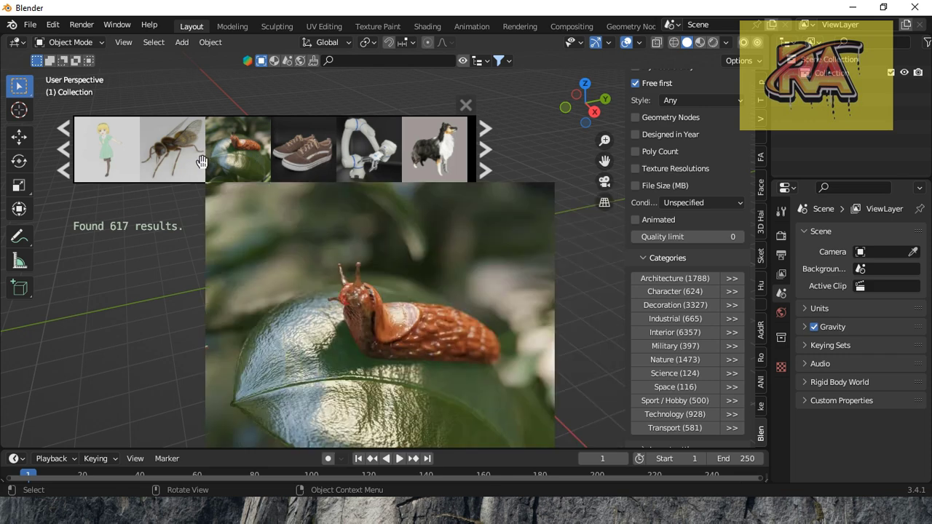
Download the BlenderKit honey bee into the empty scene and select it from a side view.
mouse_move(172, 149)
click(159, 158)
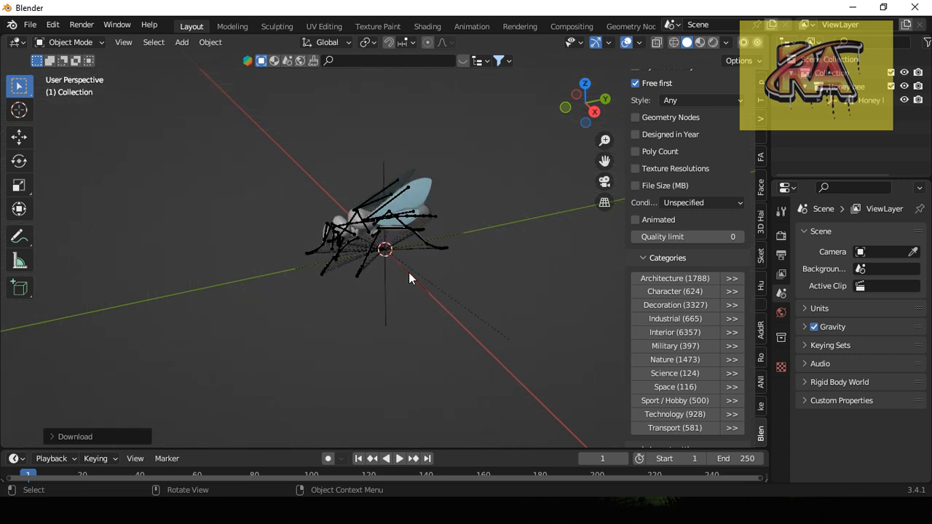
mouse_move(583, 109)
mouse_down()
mouse_move(653, 70)
mouse_move(606, 70)
mouse_up()
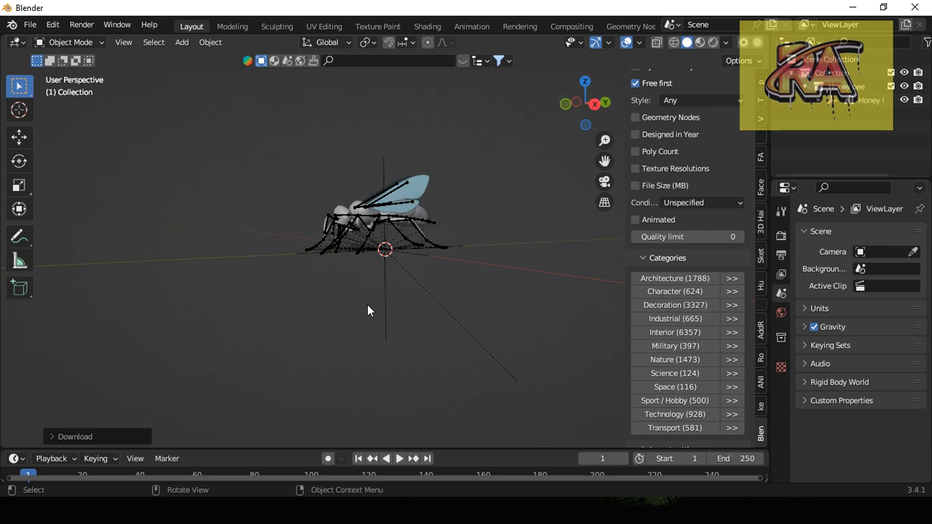
click(384, 255)
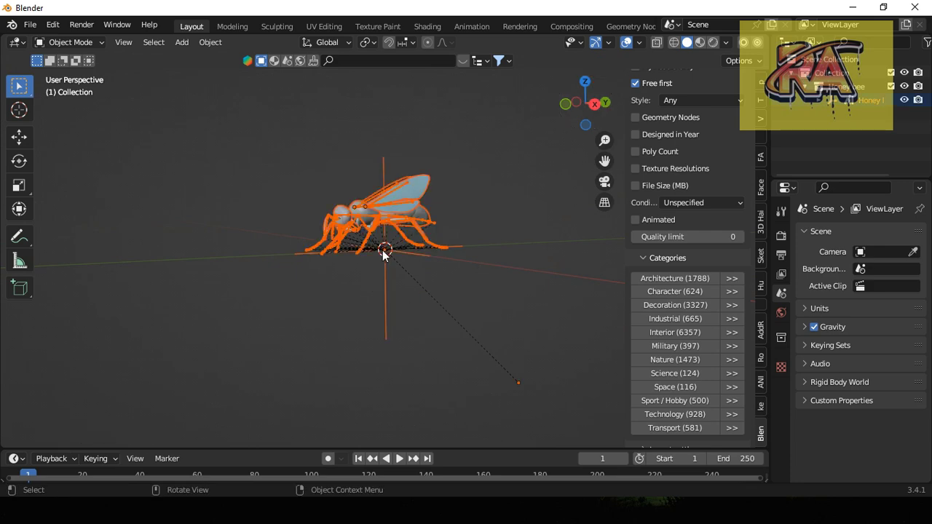
Scale the bee model up to a larger size.
key(s)
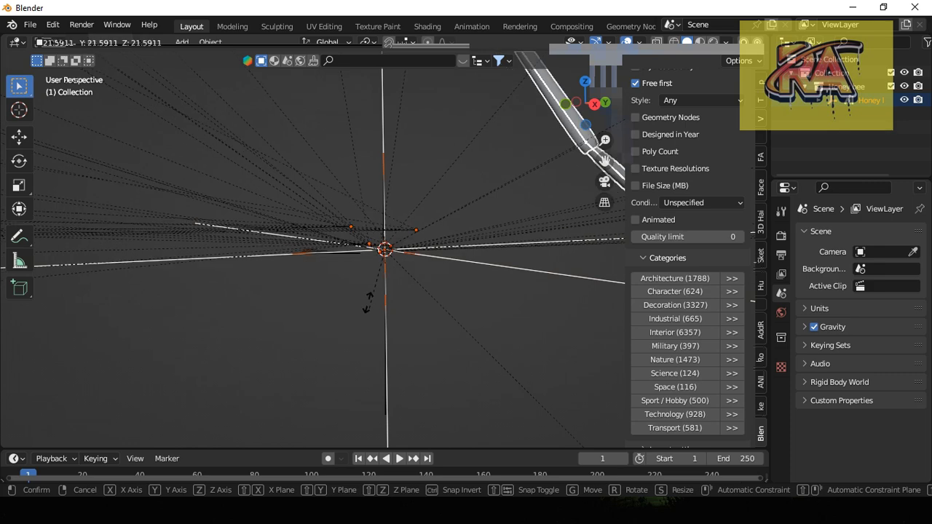
click(368, 300)
scroll(369, 301, down, 3)
scroll(368, 303, down, 3)
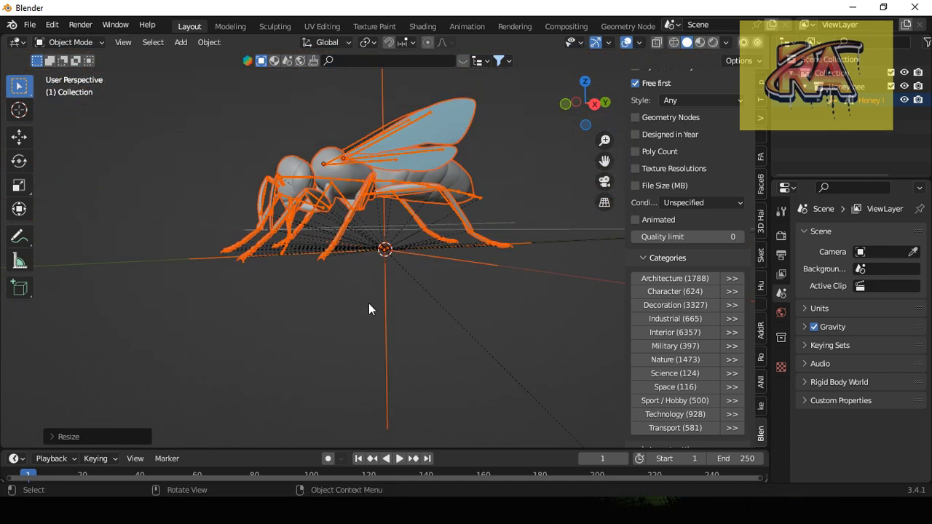
Set the viewport shading Color to Texture so the bee's furry textures show, then deselect it.
click(726, 43)
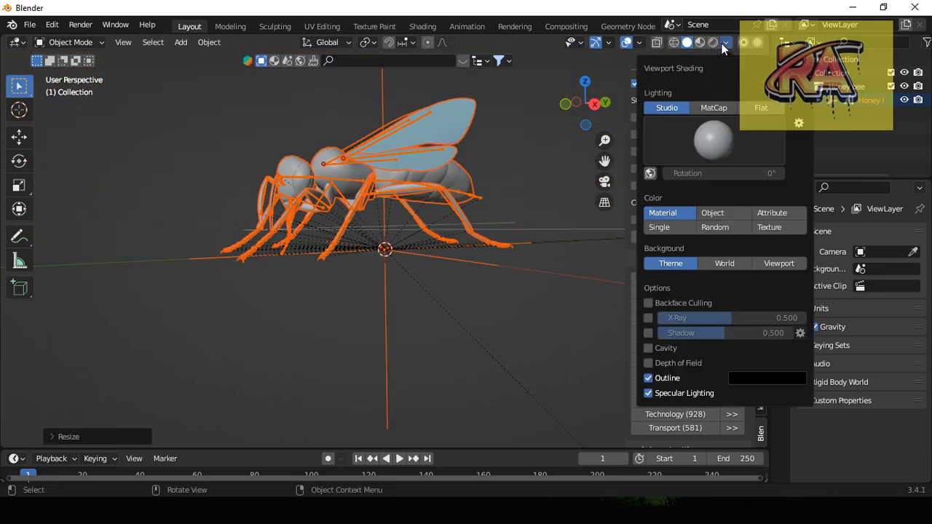
click(770, 226)
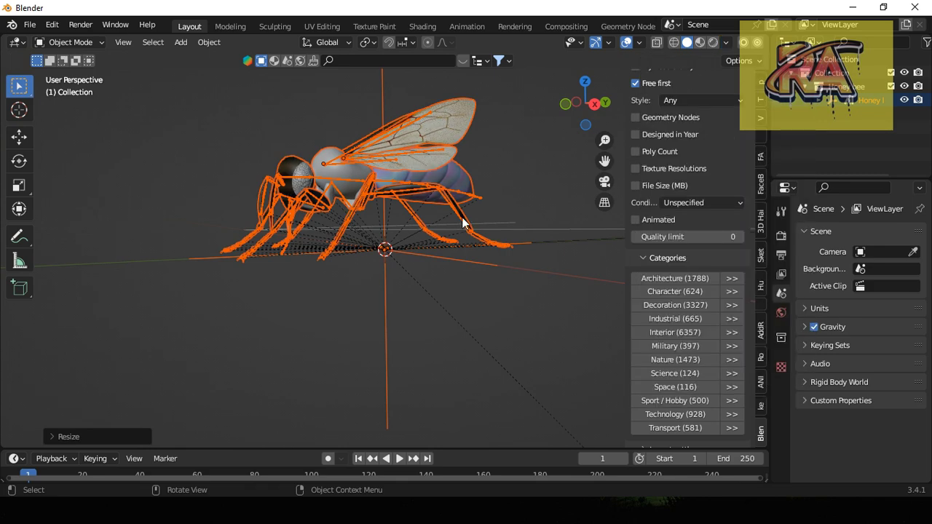
drag(590, 108, 573, 118)
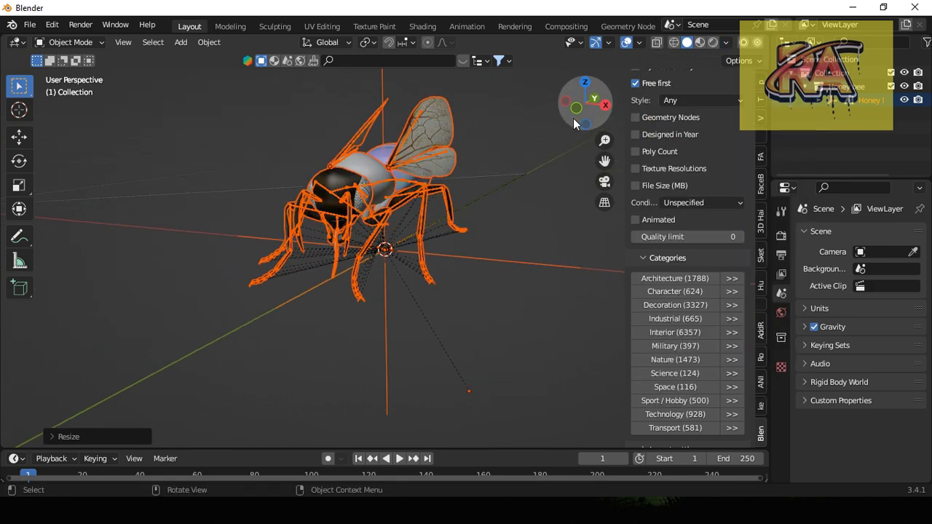
click(508, 284)
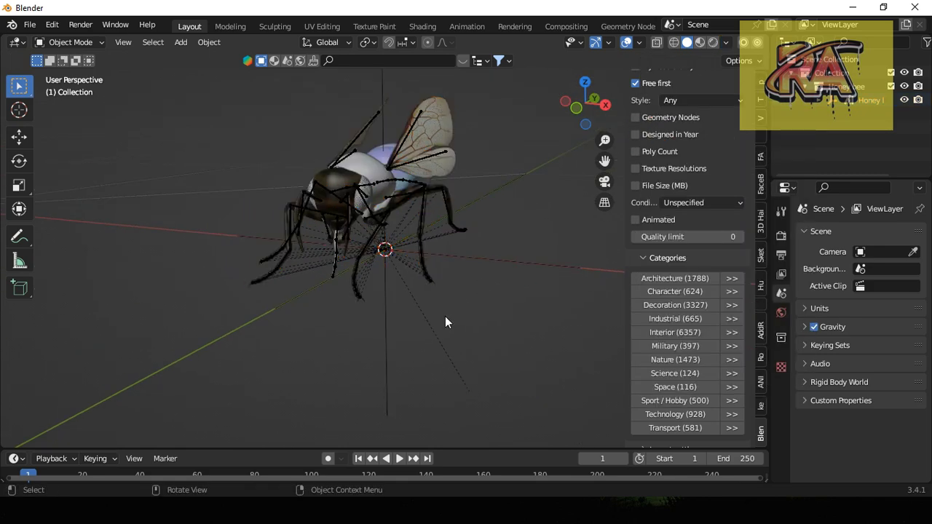
Turn the timeline into a Dope Sheet in Action Editor mode.
click(14, 459)
click(226, 326)
click(94, 459)
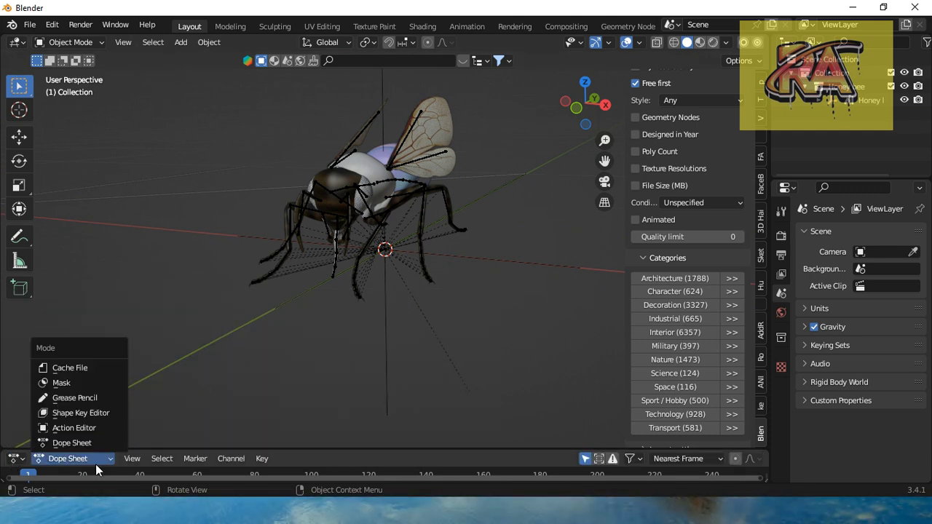
click(74, 428)
click(394, 459)
click(403, 459)
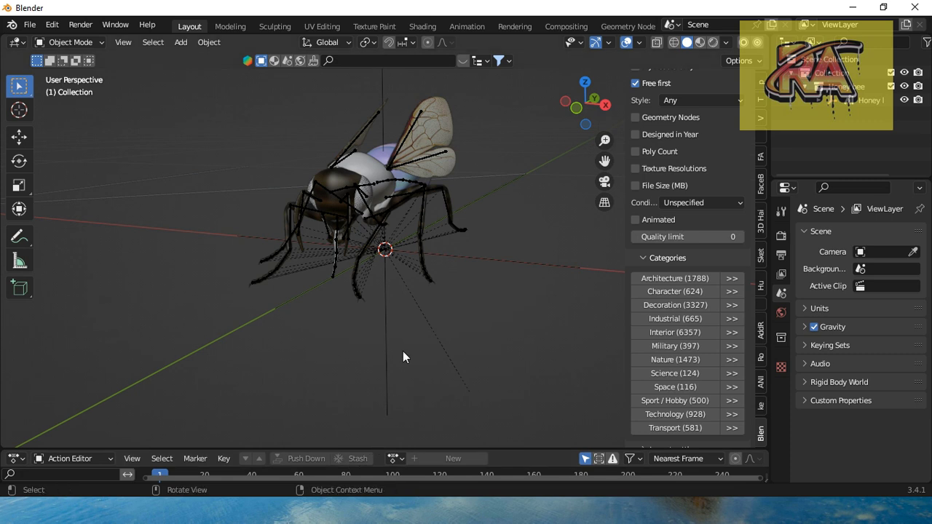
Select the bee's armature and assign it the PoseLib.001 action.
key(space)
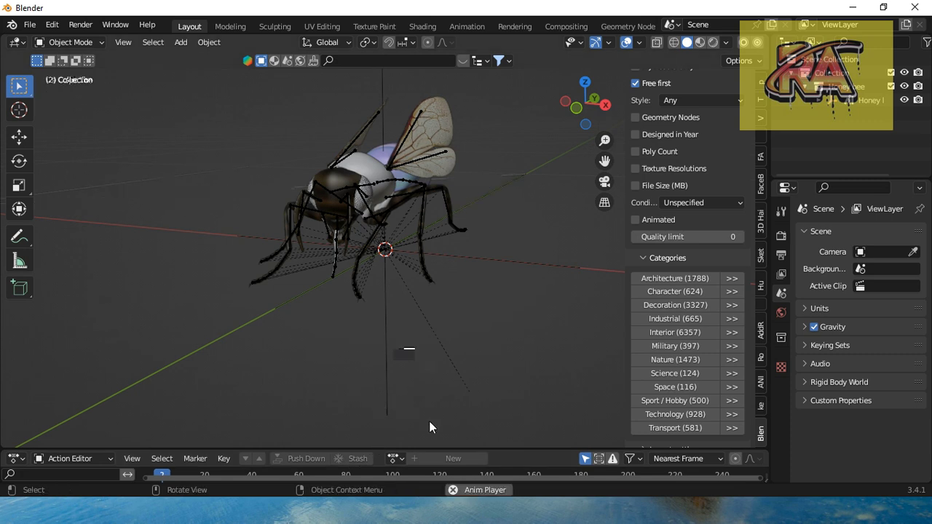
click(276, 244)
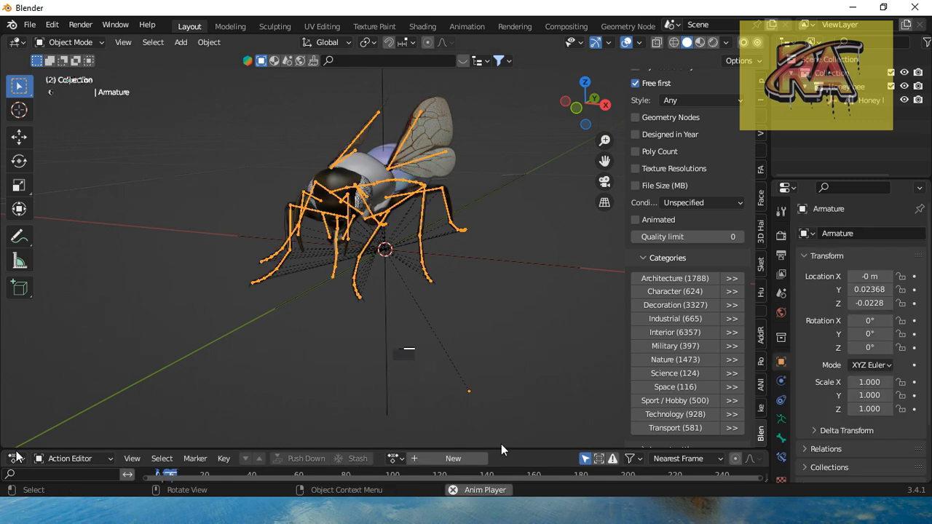
key(space)
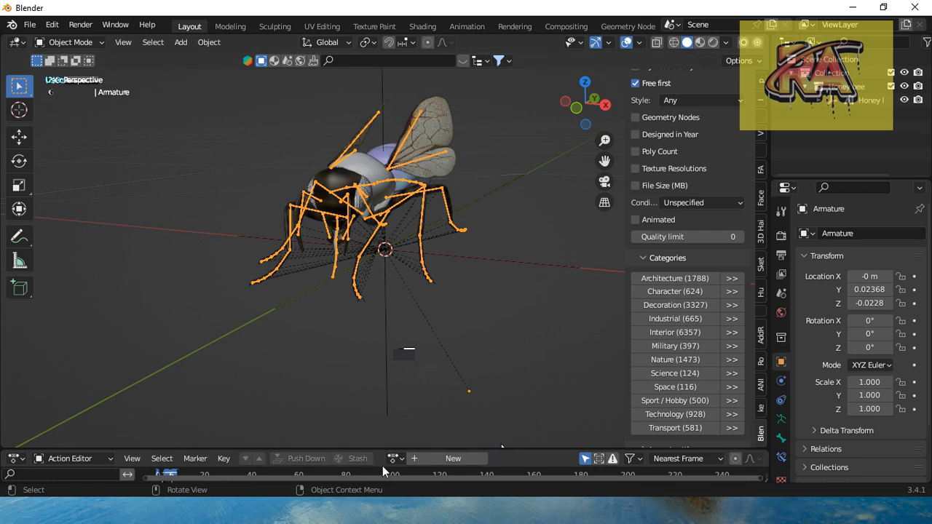
click(394, 459)
click(404, 316)
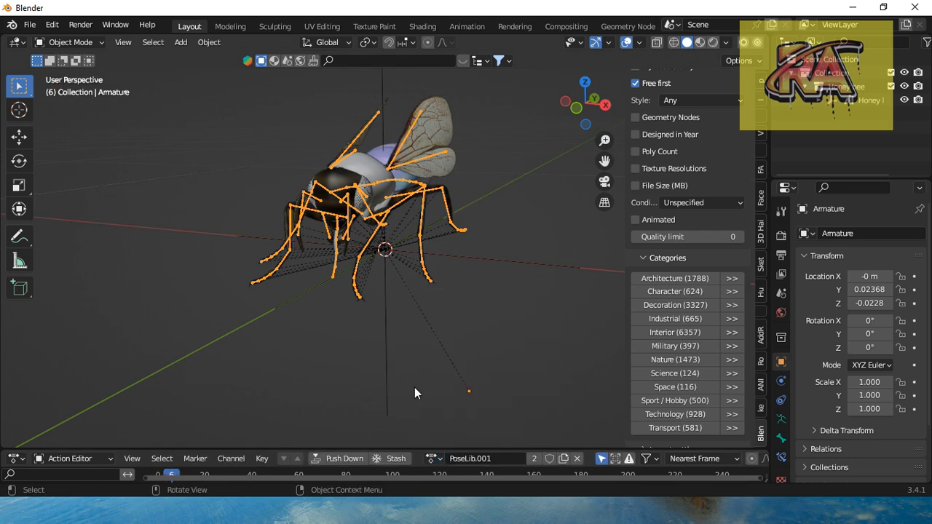
Set the current frame back to 0 and restore the 3D view's size.
drag(437, 450, 438, 391)
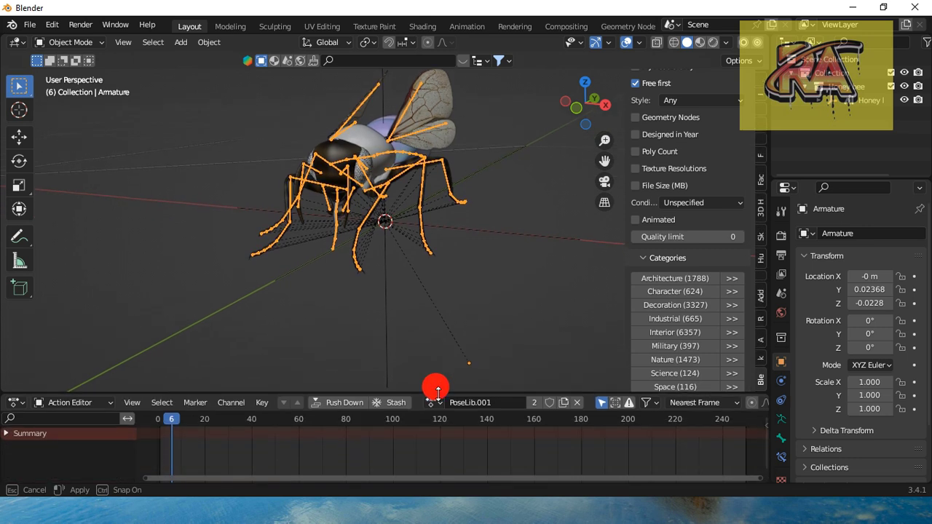
drag(174, 423, 159, 419)
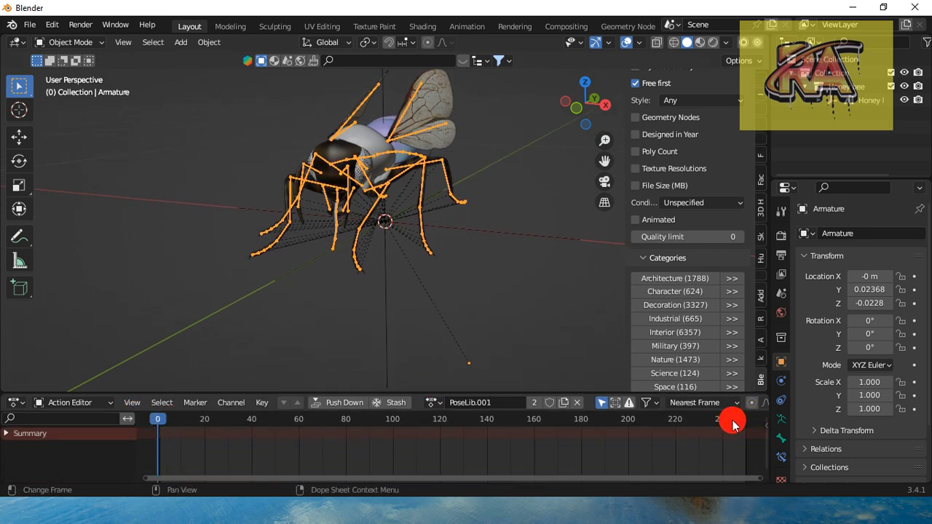
click(441, 419)
click(435, 402)
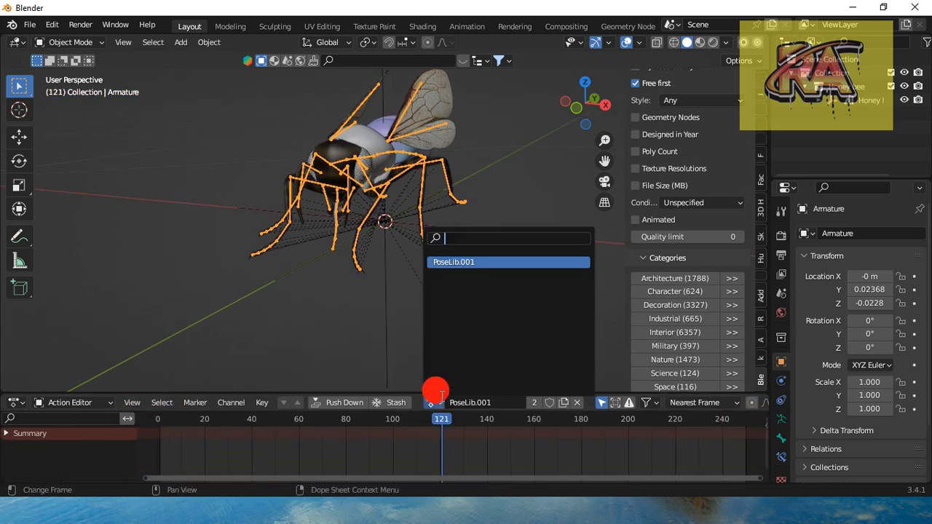
drag(431, 427, 158, 421)
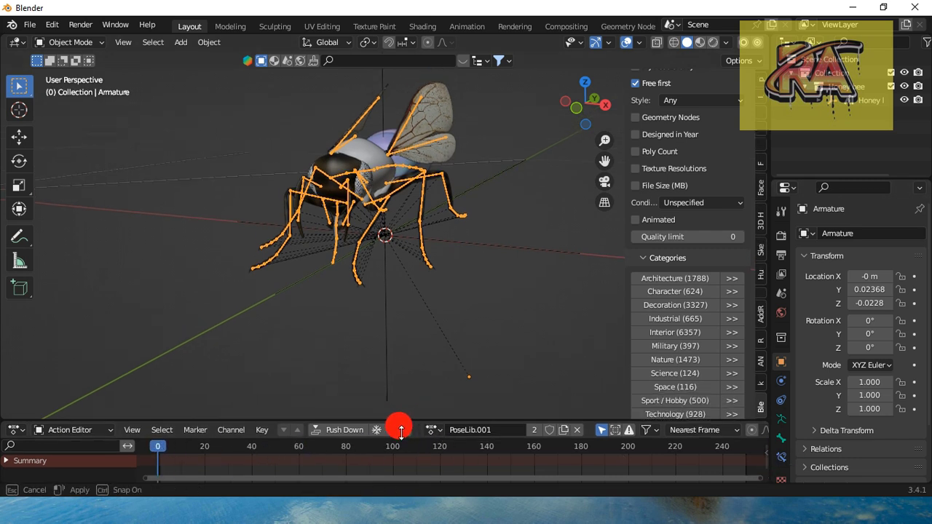
drag(416, 392, 417, 464)
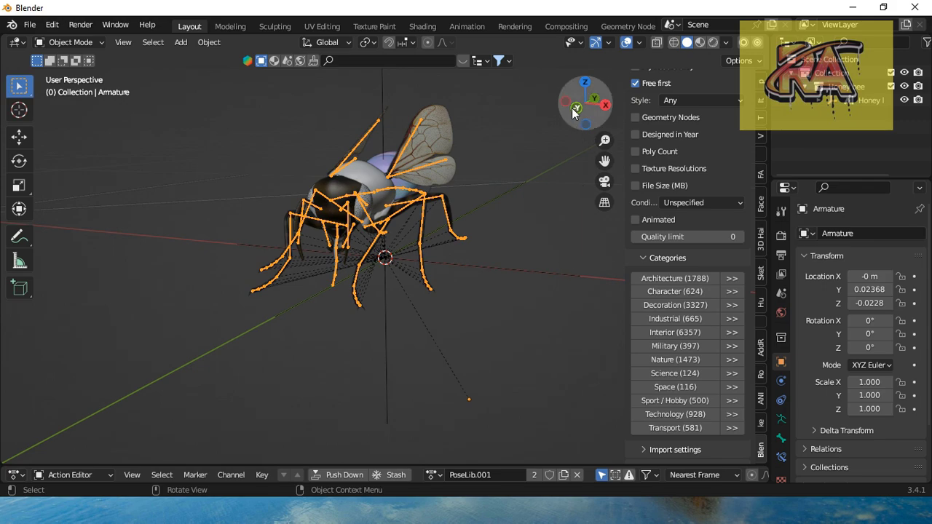
mouse_move(583, 106)
mouse_down()
mouse_move(552, 140)
mouse_move(445, 141)
mouse_move(503, 118)
mouse_up()
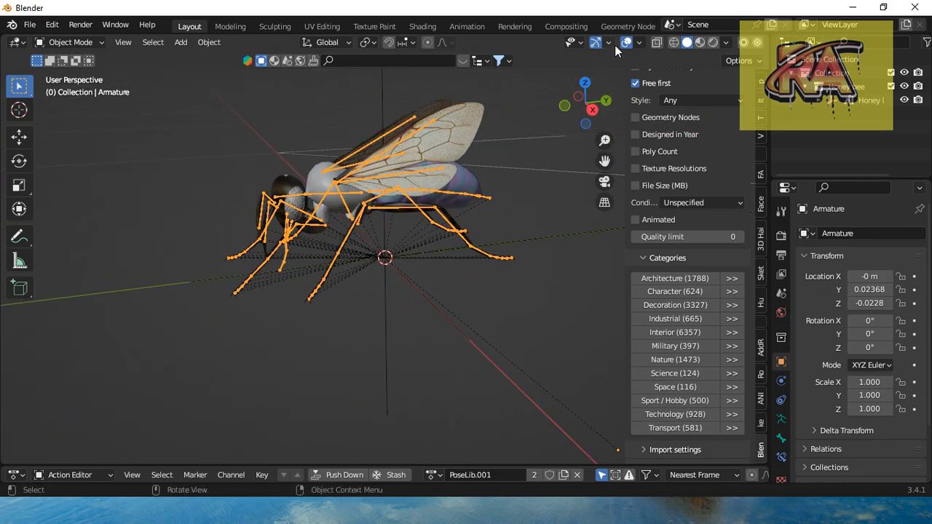
Hide the extras and relationship lines in the viewport overlays.
click(638, 39)
click(555, 193)
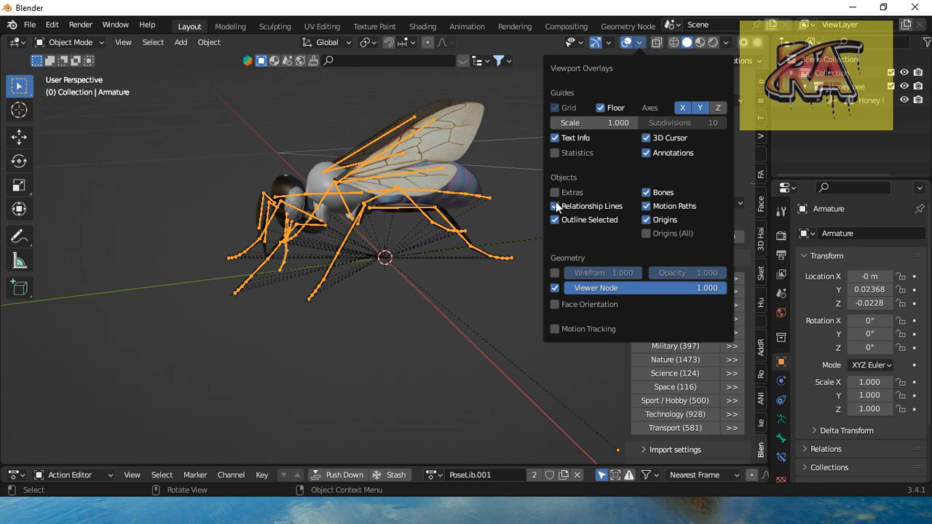
click(555, 206)
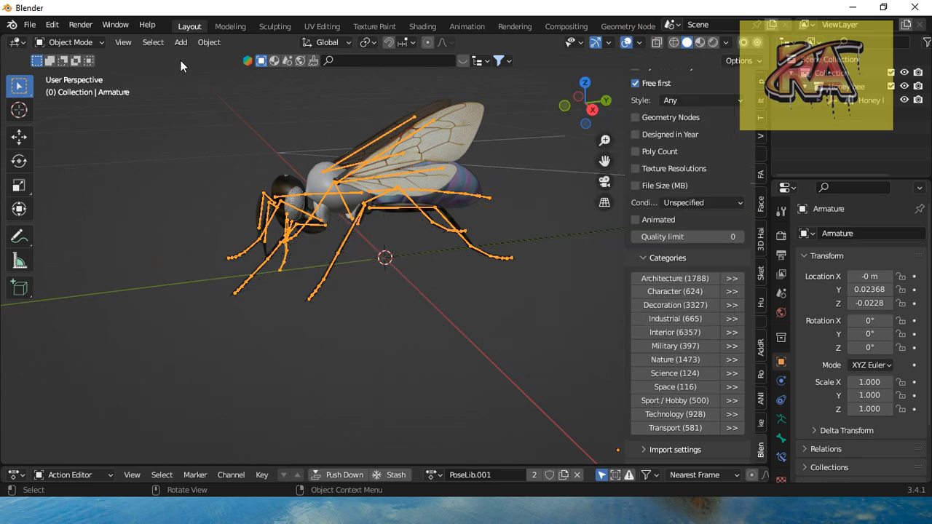
scroll(249, 180, up, 1)
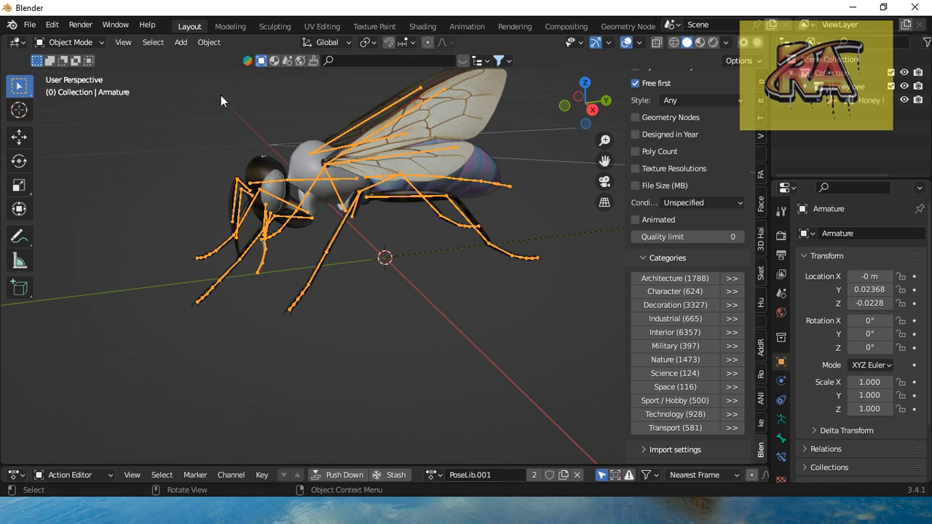
Switch the armature into Pose Mode and view the bee from another angle.
click(82, 42)
click(80, 86)
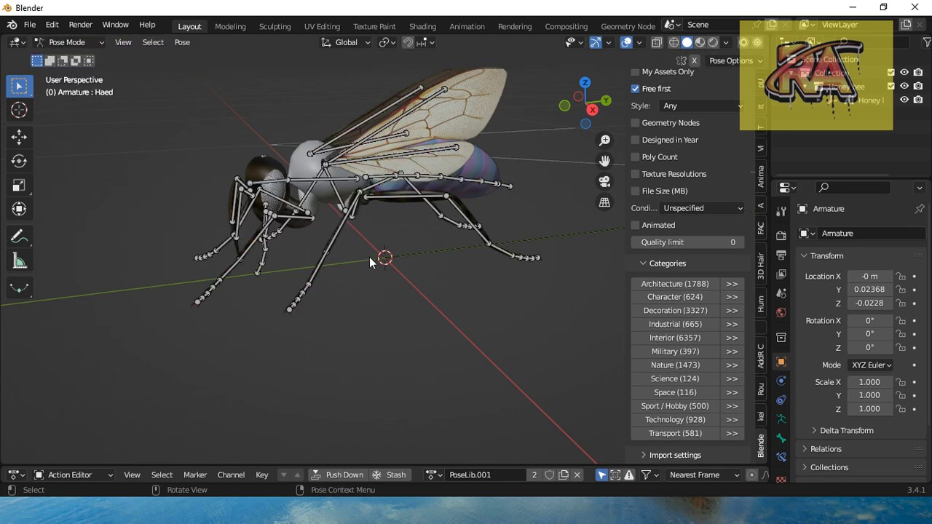
drag(583, 100, 378, 162)
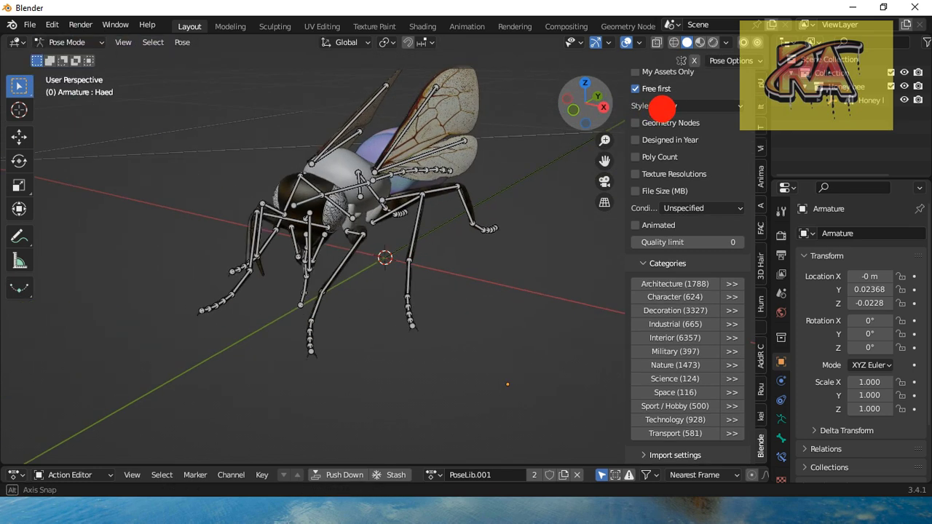
Move and rotate the left wing bone Flügel.L.001 into a new position.
click(384, 169)
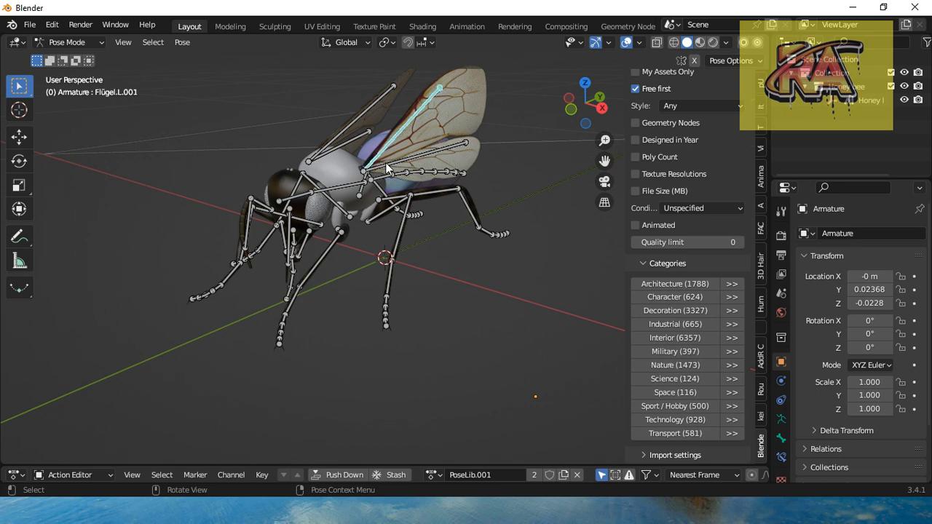
key(KP_3)
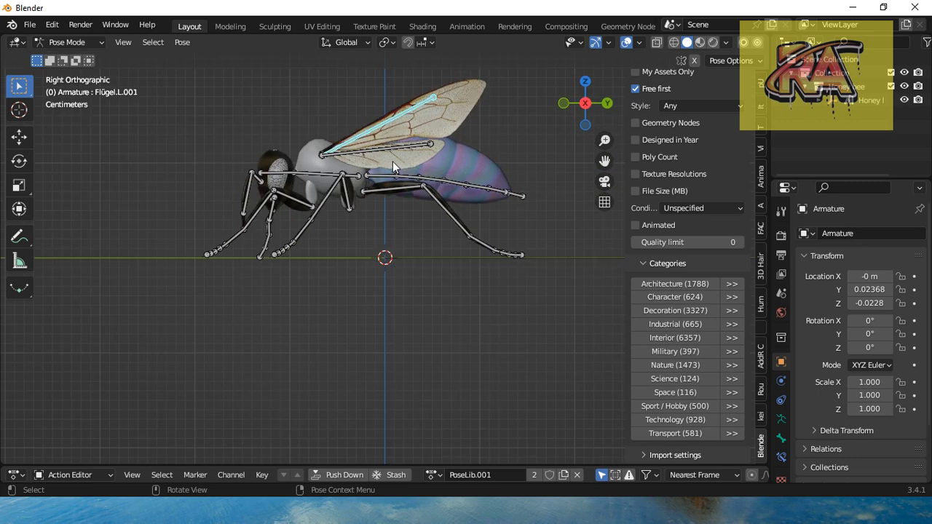
key(g)
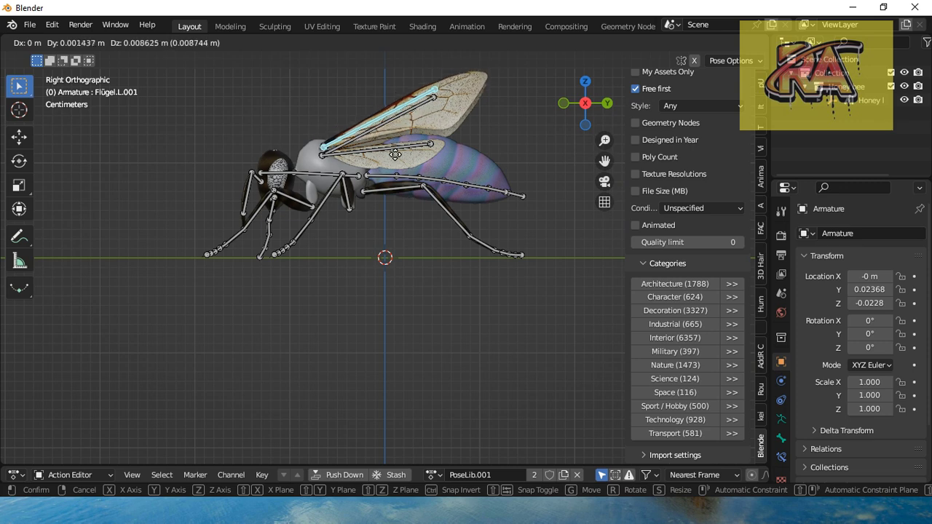
click(397, 159)
key(r)
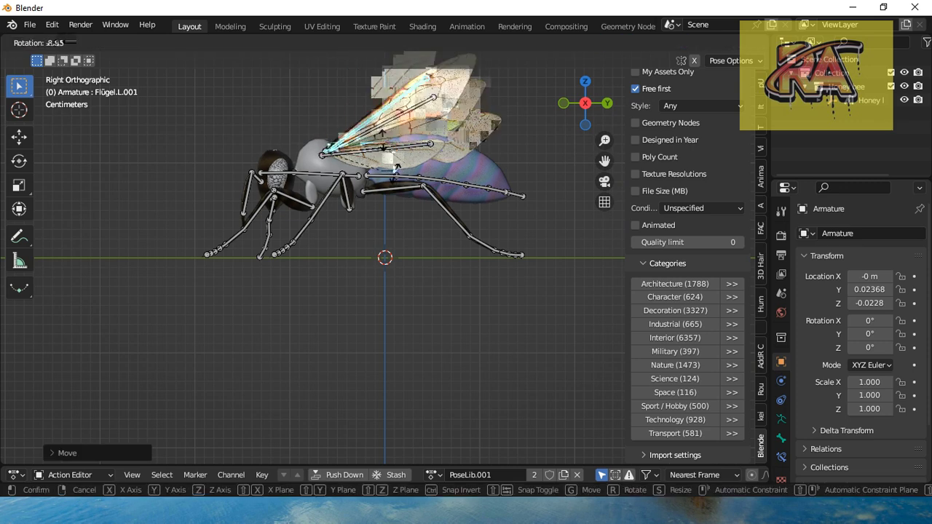
click(427, 166)
key(KP_1)
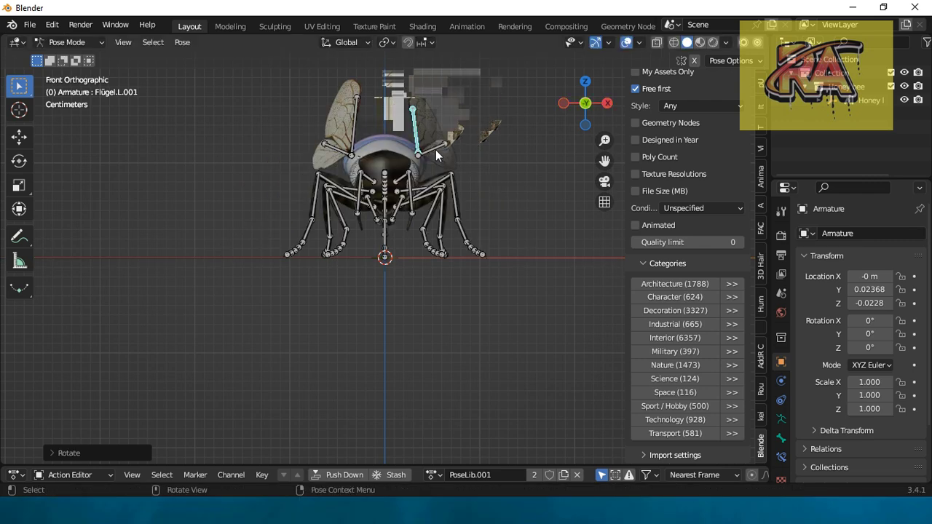
key(r)
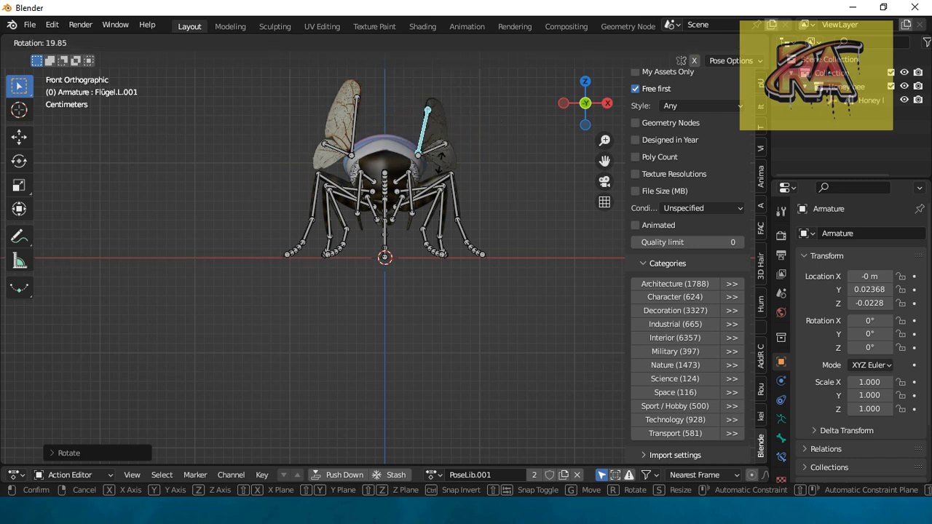
key(Escape)
key(g)
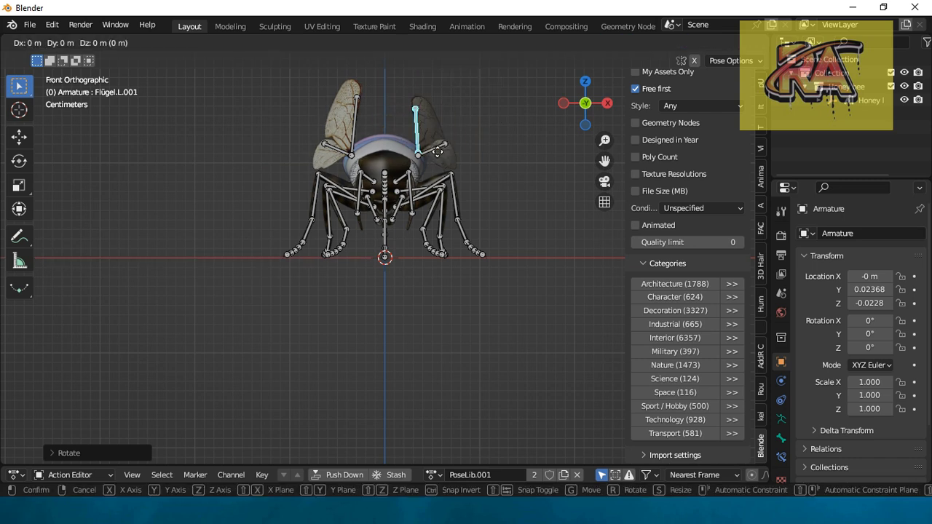
click(432, 148)
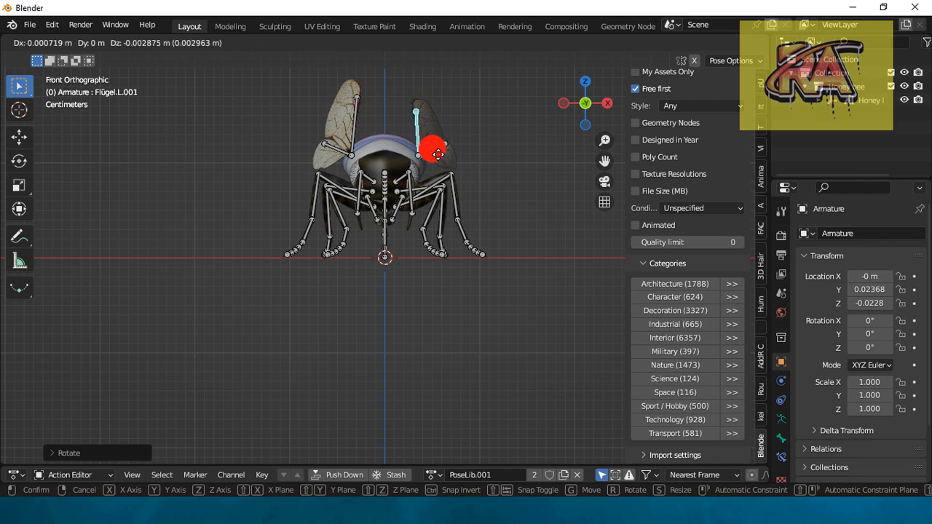
Rotate the left rear leg bone Leg.rear.L.002 to a new angle, then select Leg.center.L.002.
middle_drag(429, 196, 293, 229)
key(KP_3)
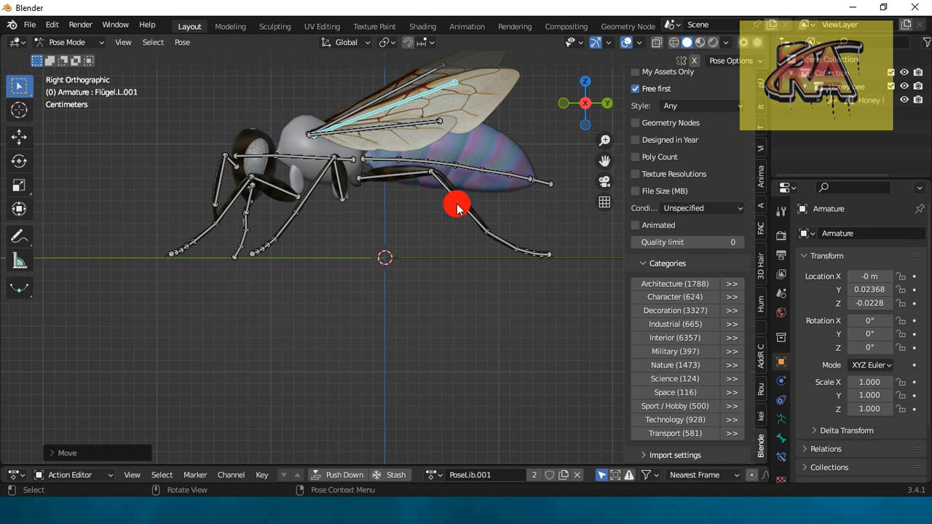
click(457, 207)
key(r)
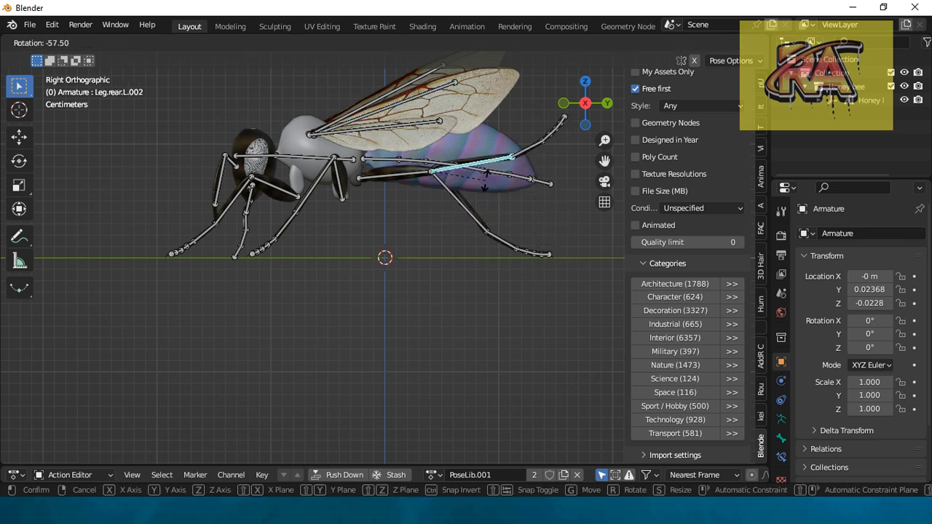
click(328, 216)
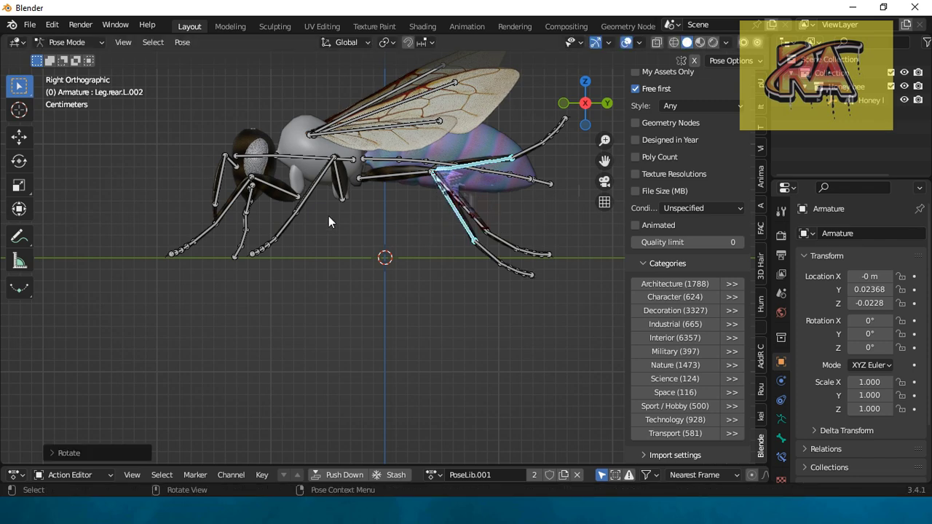
click(311, 195)
Rotate the left middle leg bone to a new angle and hide the armature bones in the overlays.
key(r)
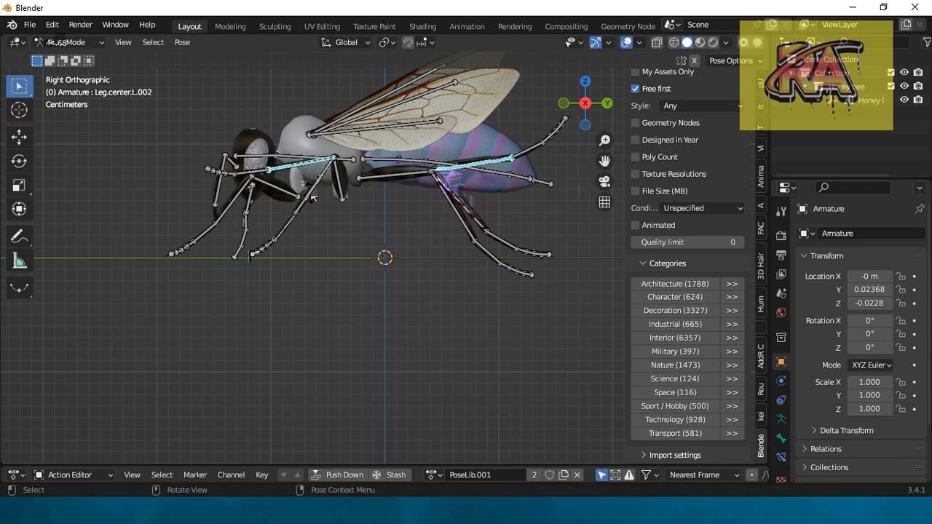
click(318, 213)
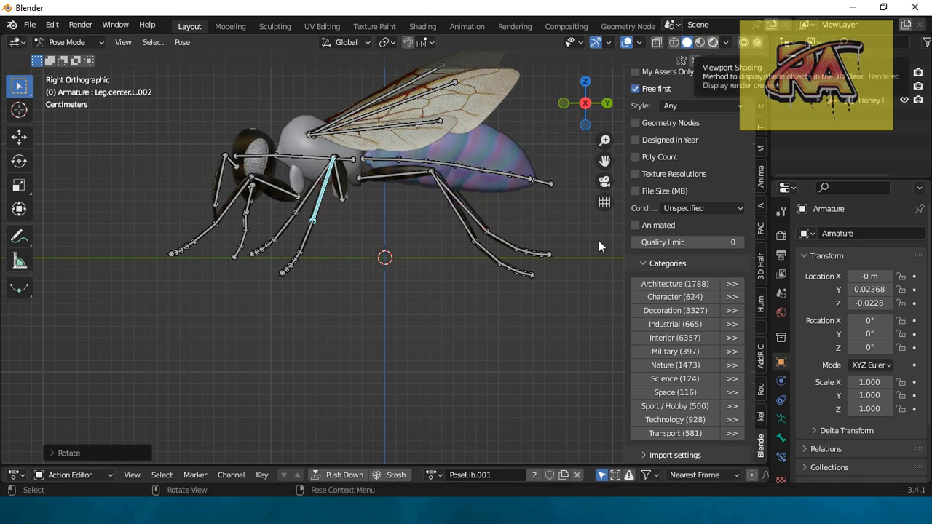
middle_drag(598, 161, 582, 354)
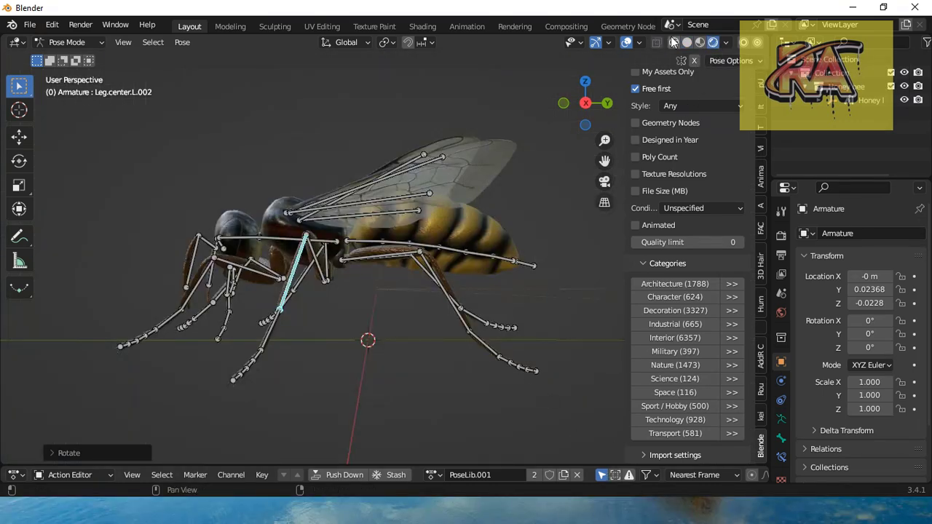
click(641, 42)
click(648, 193)
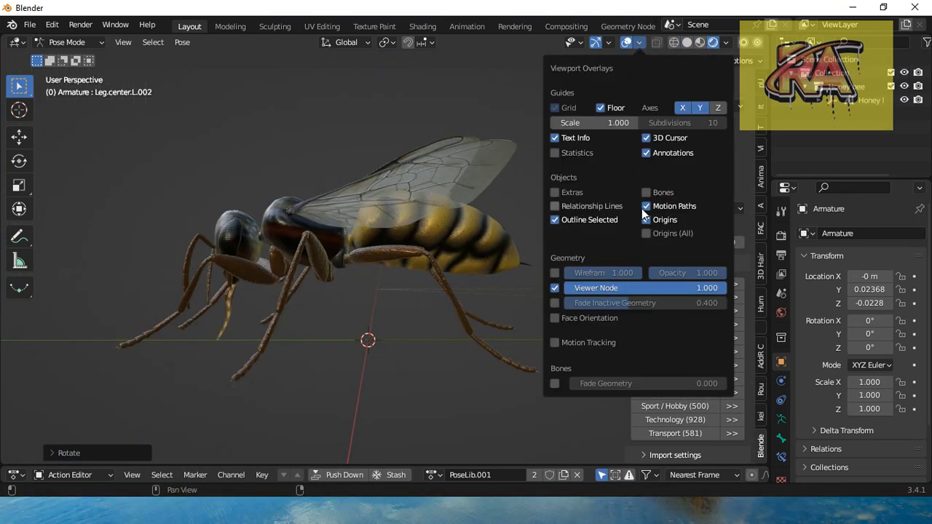
drag(610, 118, 693, 142)
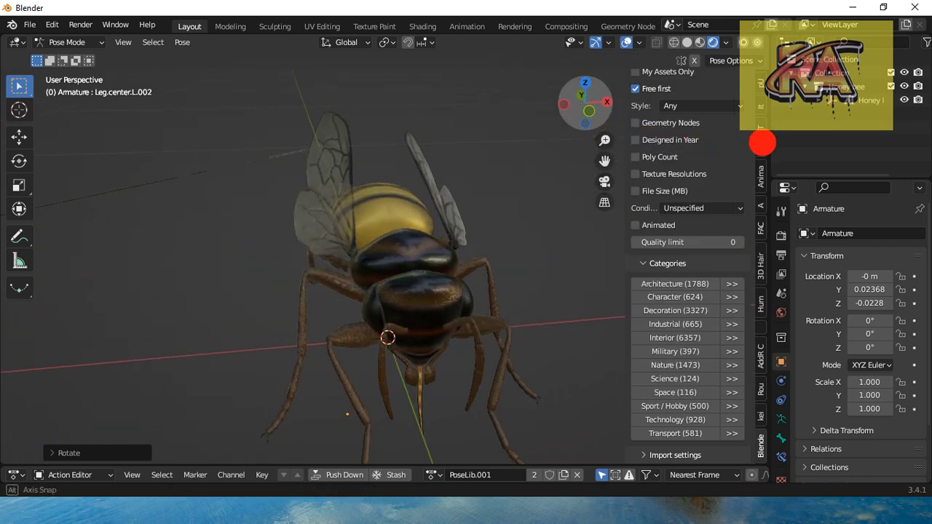
mouse_move(693, 142)
mouse_down()
mouse_move(15, 125)
mouse_move(16, 108)
mouse_up()
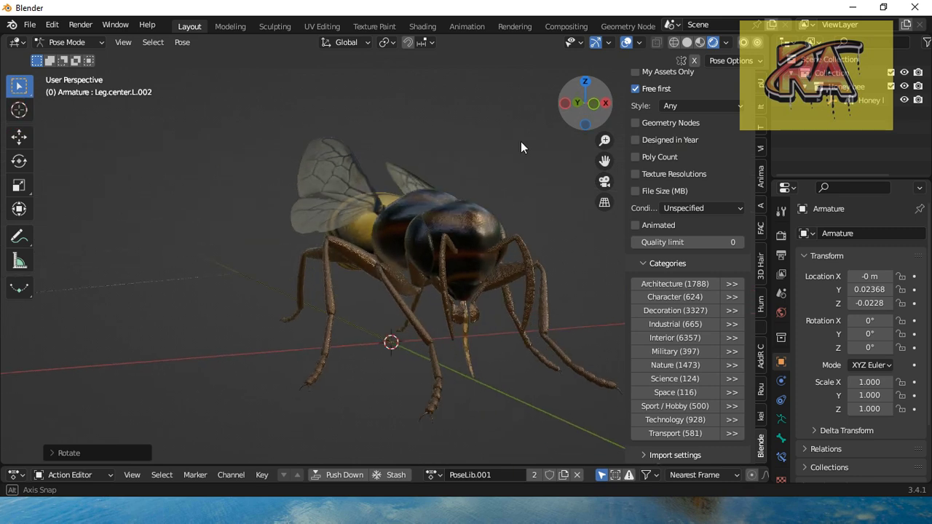
scroll(520, 141, up, 2)
scroll(505, 162, up, 3)
scroll(501, 167, up, 2)
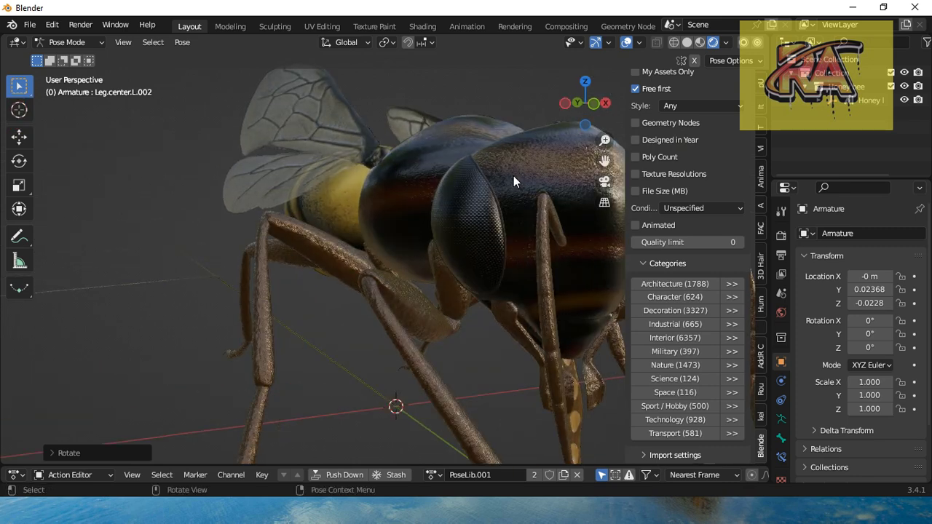
scroll(514, 176, up, 2)
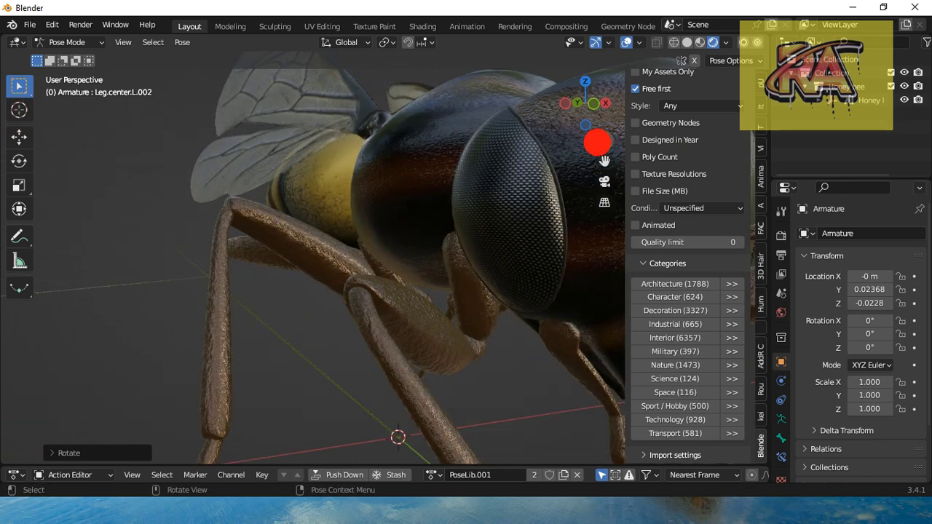
drag(597, 143, 540, 152)
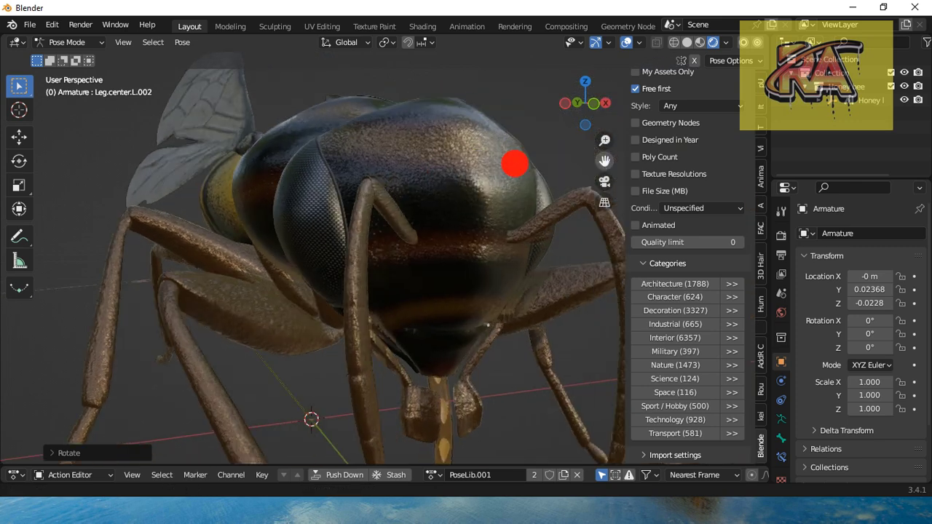
mouse_move(559, 157)
mouse_down()
mouse_move(510, 162)
mouse_move(508, 192)
mouse_up()
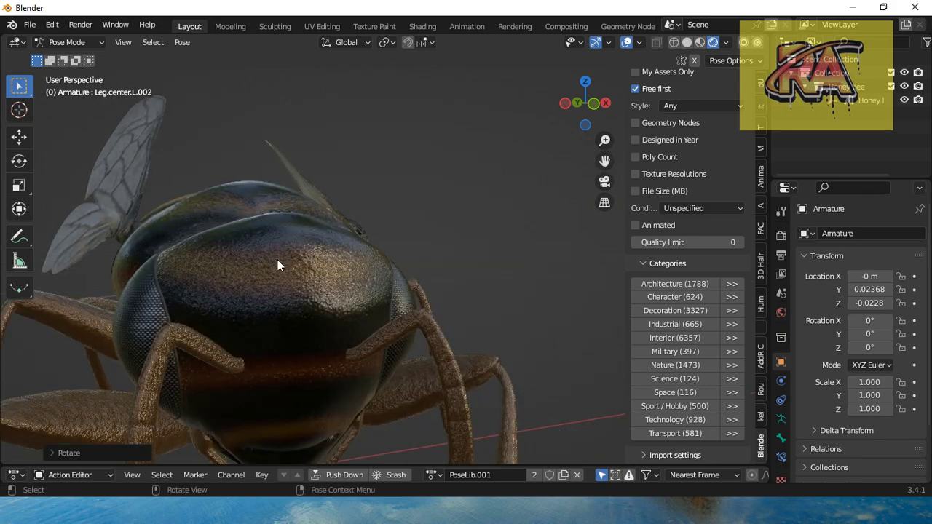
scroll(267, 298, up, 5)
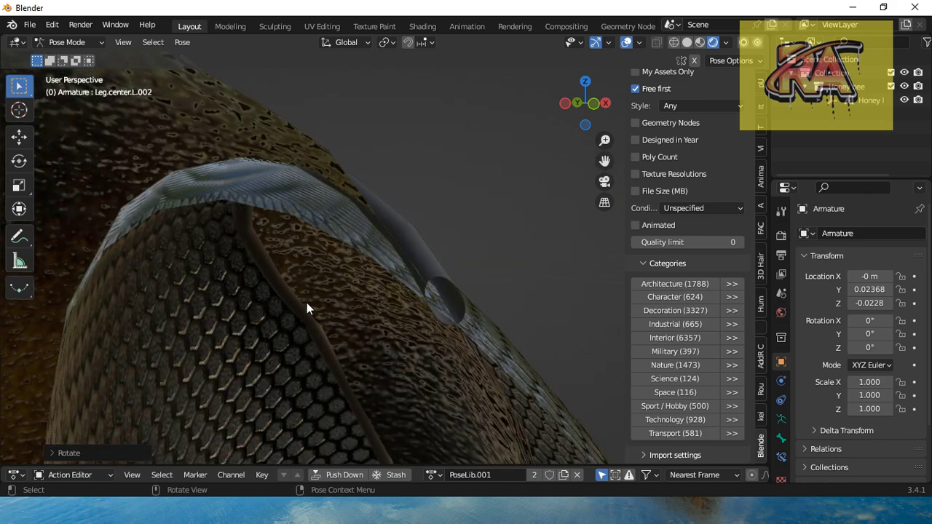
scroll(306, 302, up, 3)
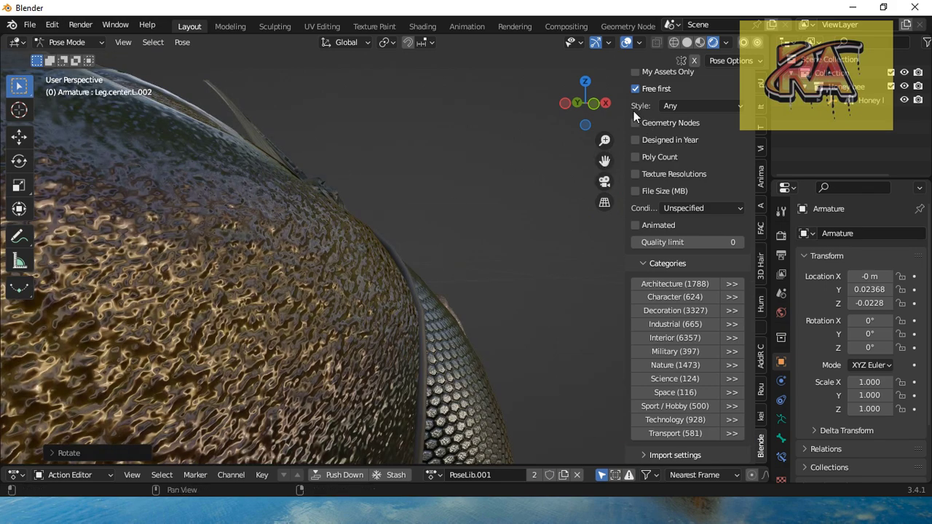
mouse_move(587, 104)
mouse_down()
mouse_move(480, 87)
mouse_move(335, 118)
mouse_up()
scroll(503, 206, up, 2)
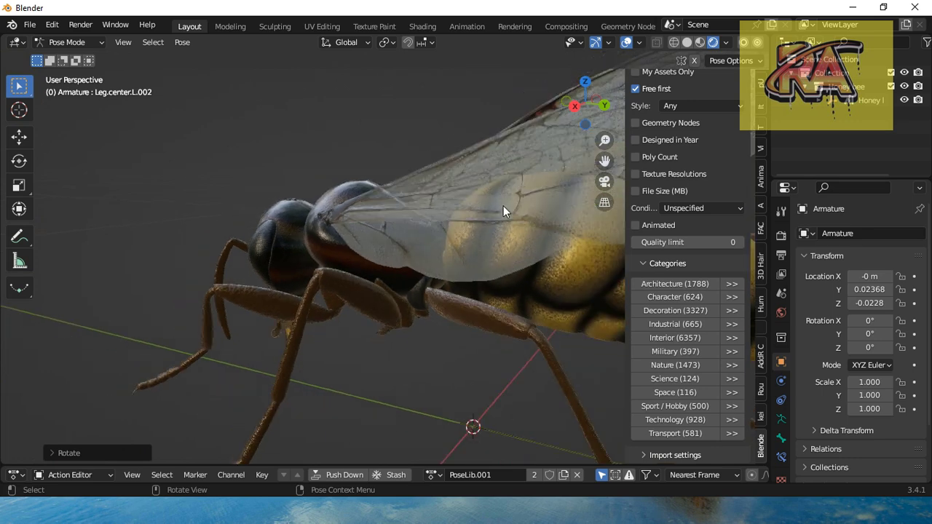
scroll(500, 212, down, 1)
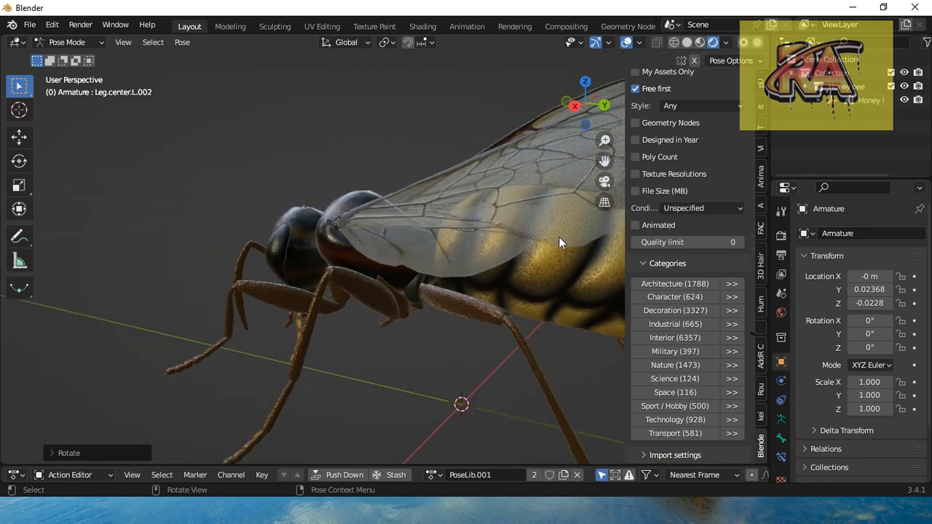
scroll(554, 240, down, 2)
scroll(545, 247, down, 1)
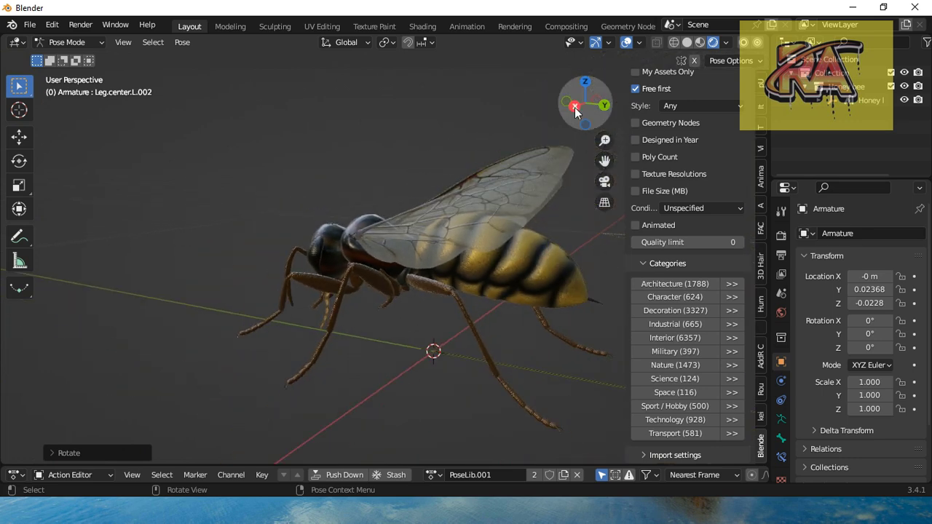
mouse_move(640, 111)
mouse_down()
mouse_move(91, 80)
mouse_move(173, 91)
mouse_up()
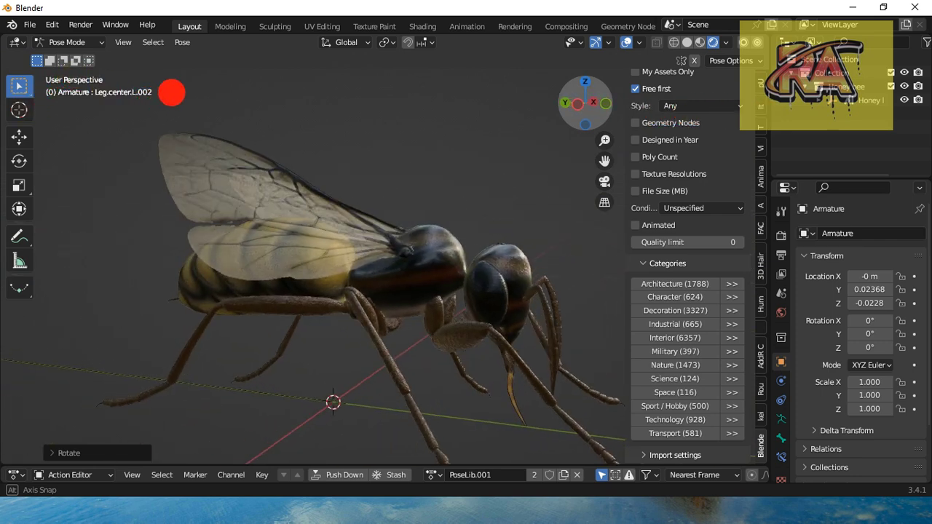